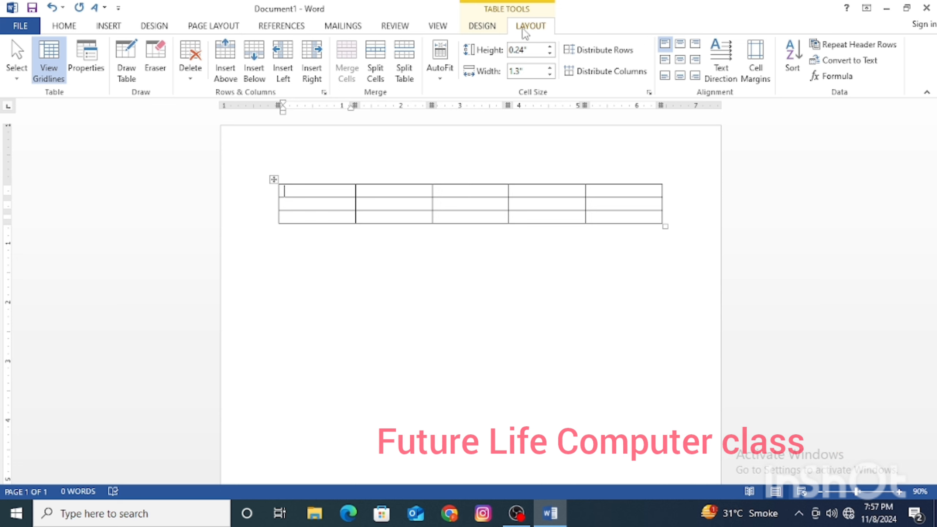
Step: Create a new blank document and insert a table with seven columns and four rows
key(ctrl+n)
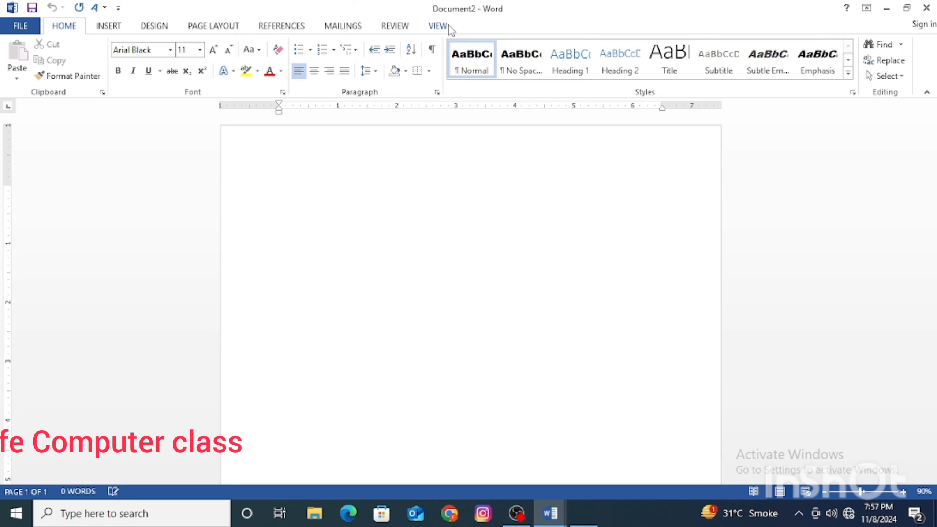
text(9)
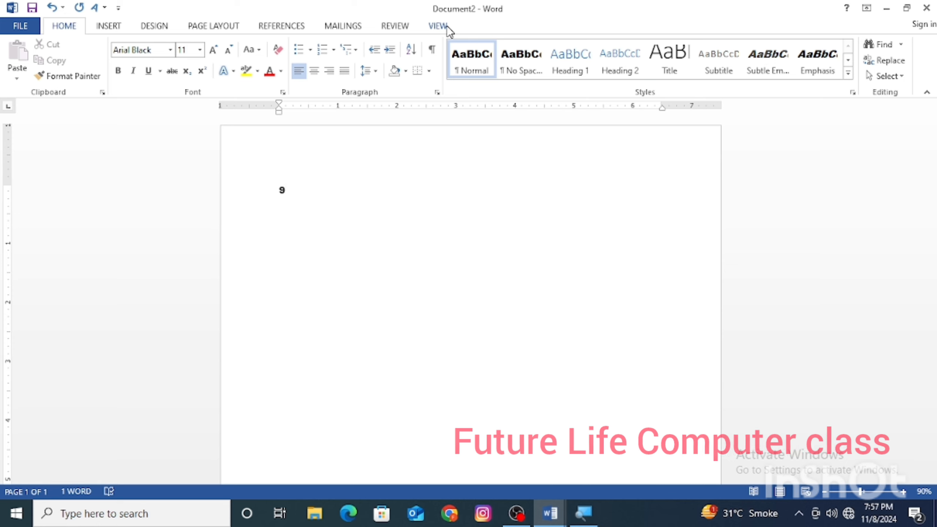
key(BackSpace)
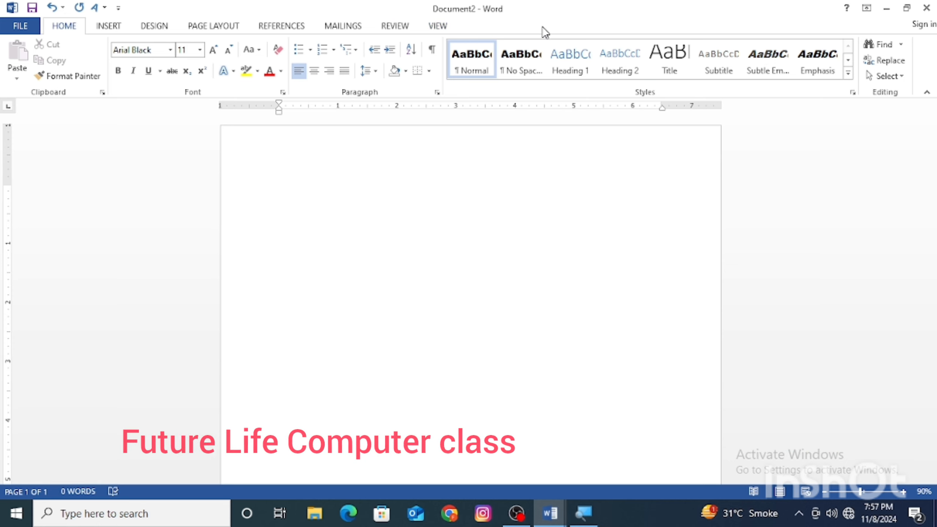
click(103, 25)
click(83, 81)
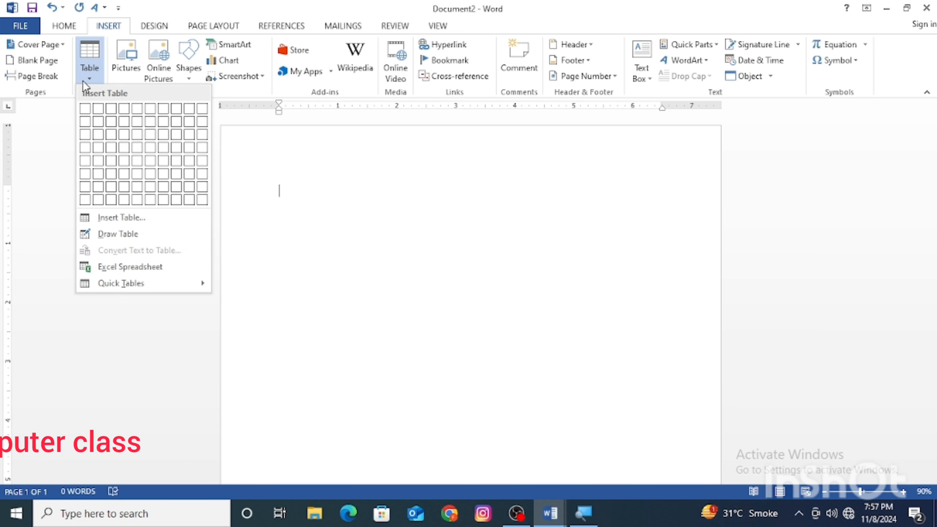
click(161, 146)
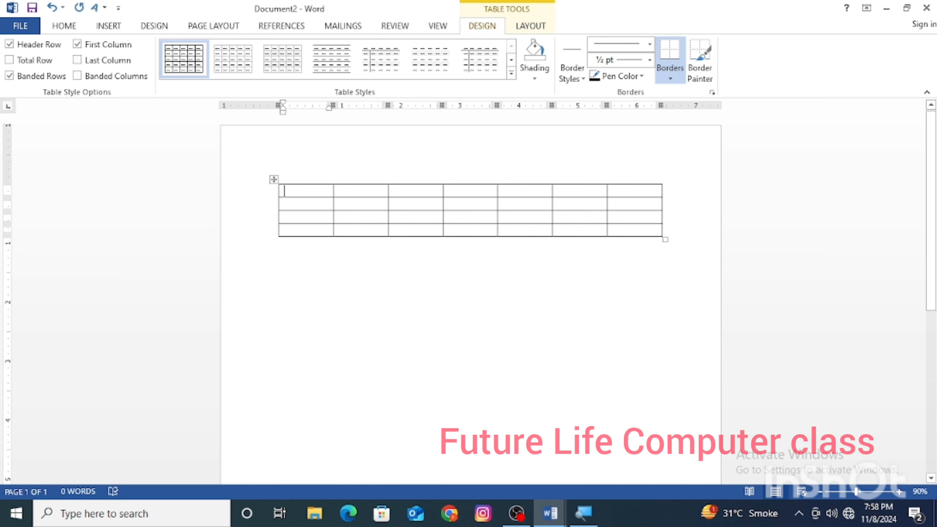
Step: Apply the gold table style with a solid header row, solid first column and banded rows to the table
click(372, 289)
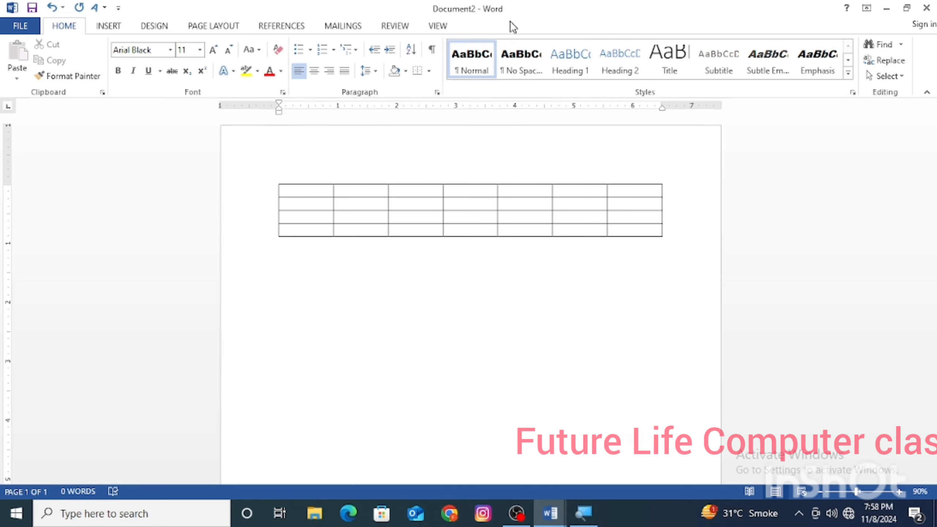
click(298, 204)
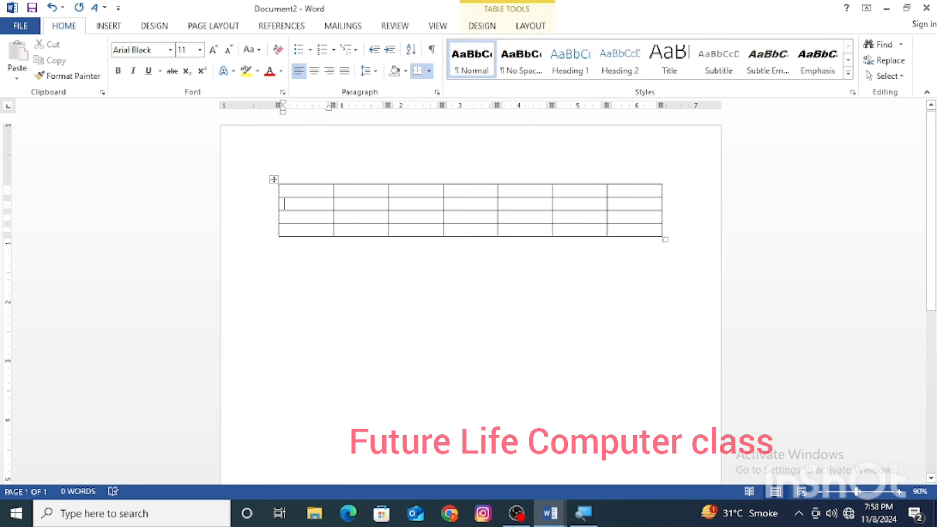
click(482, 24)
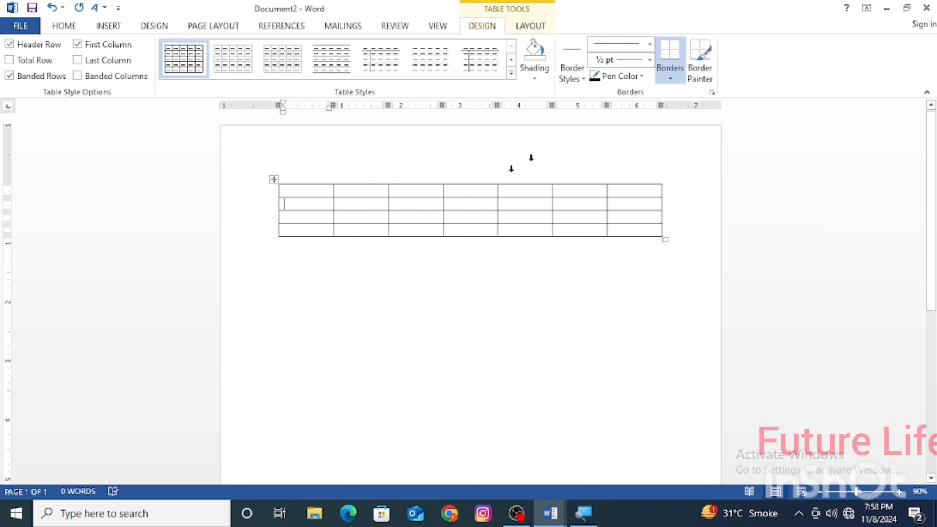
click(535, 29)
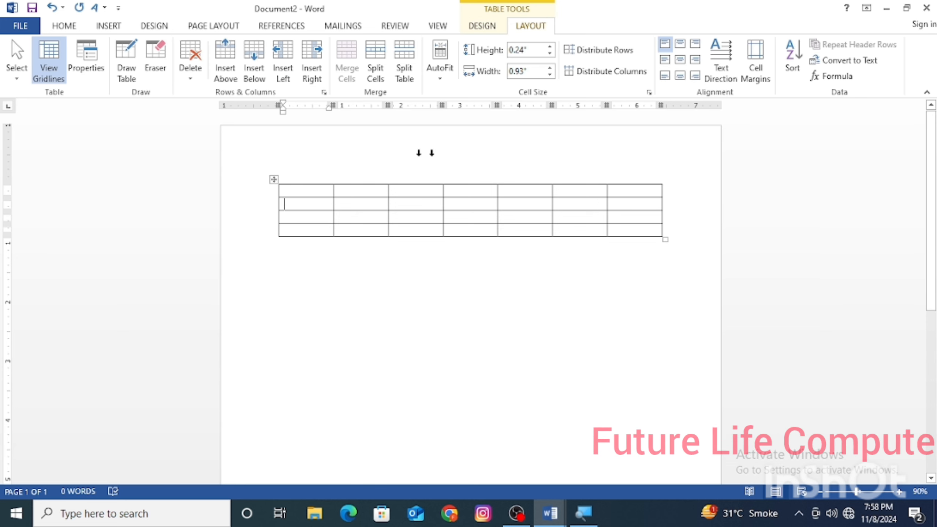
click(485, 30)
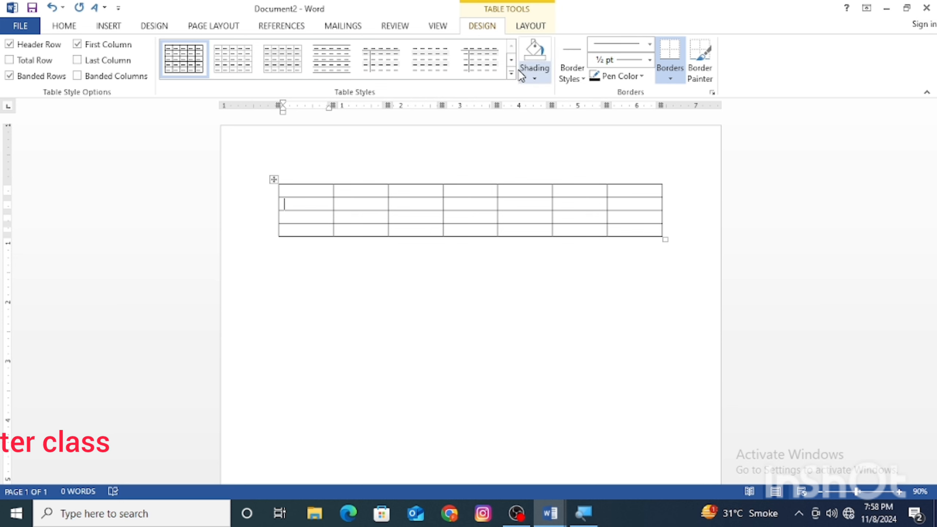
click(511, 73)
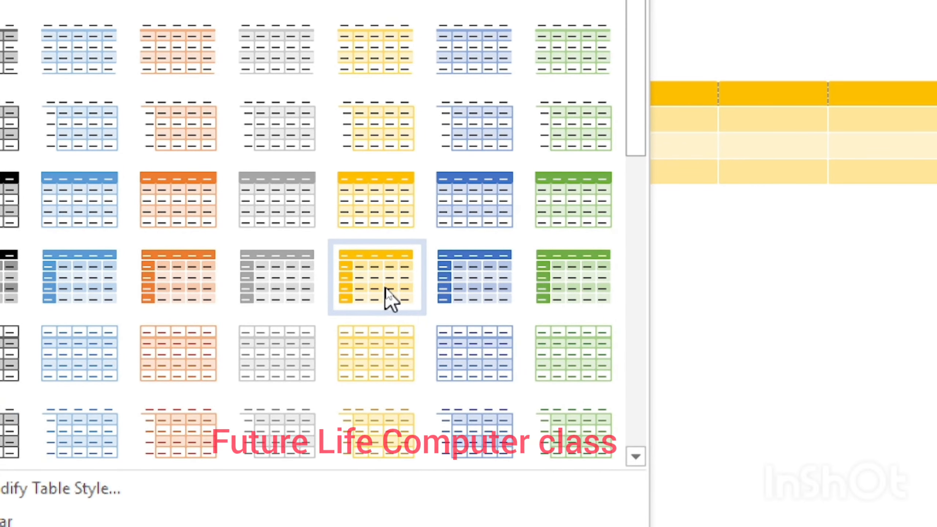
click(389, 299)
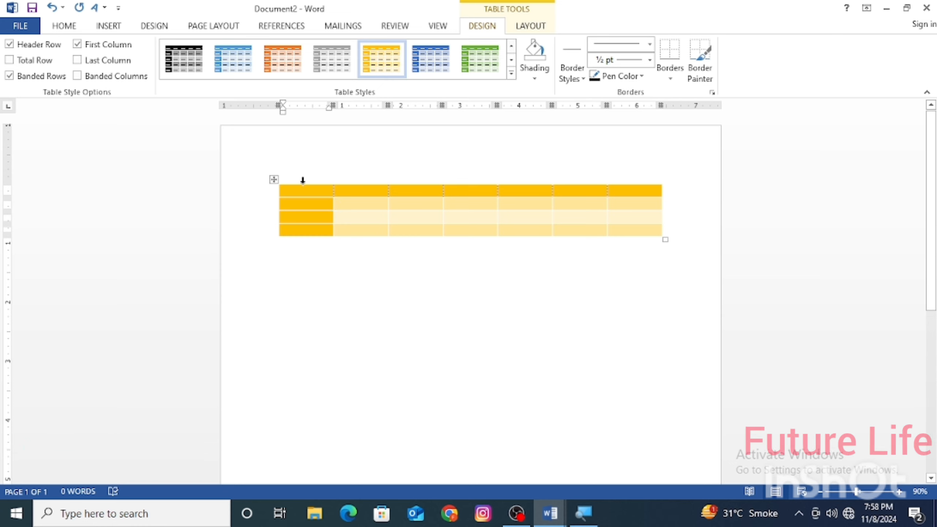
Step: Highlight the table's first column, last column and top row in turn to point out its parts
click(308, 167)
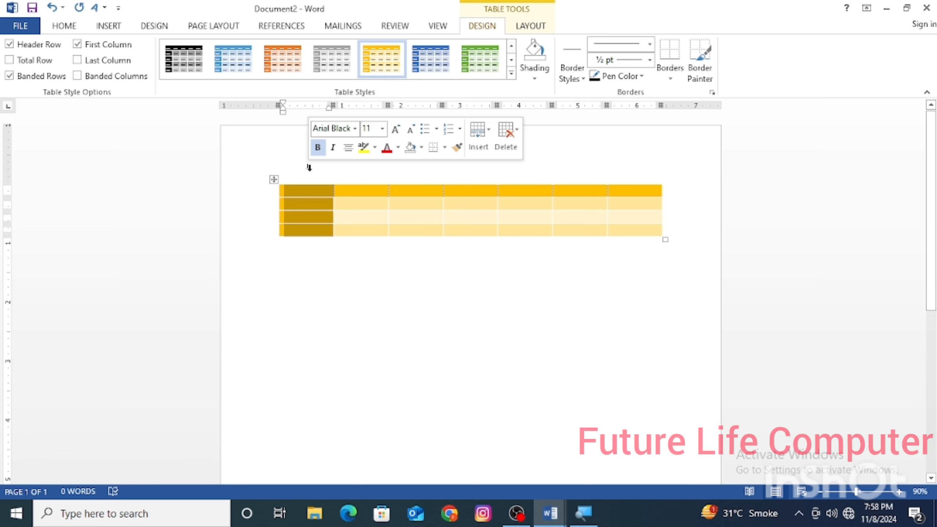
click(643, 168)
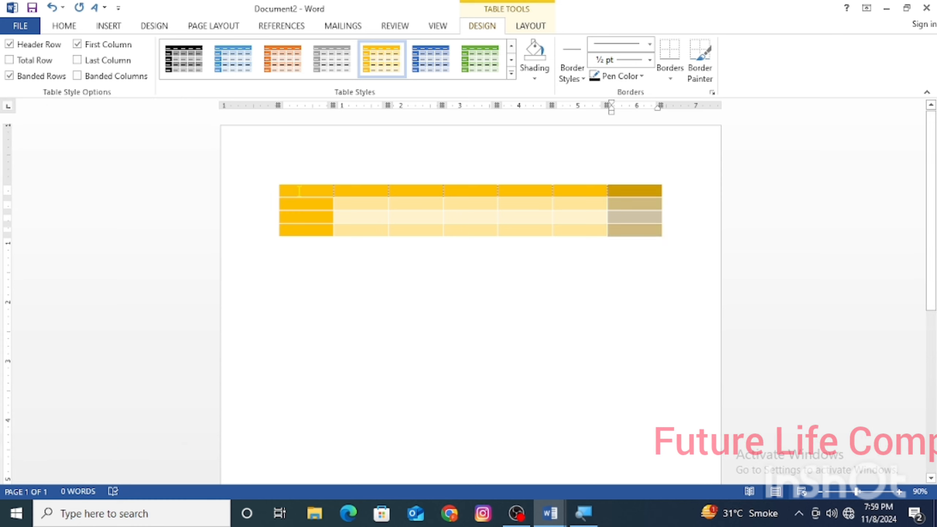
drag(299, 191, 504, 189)
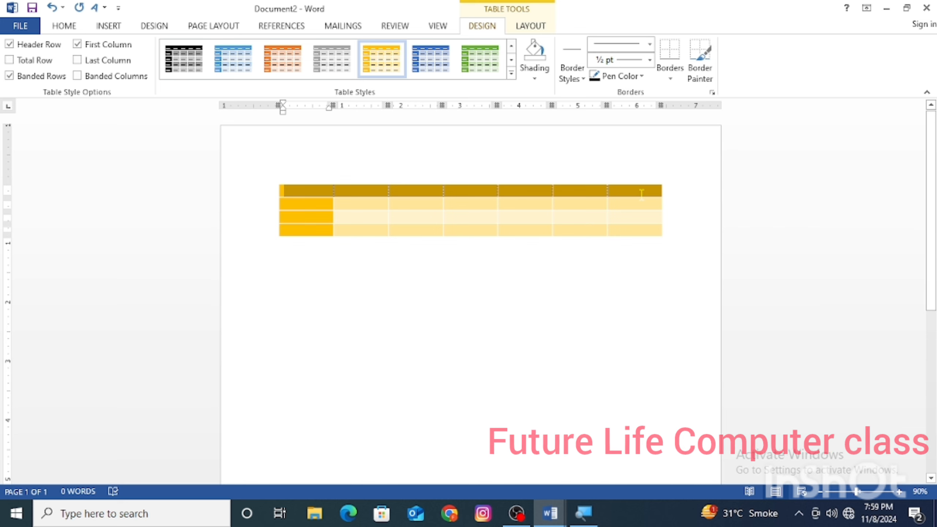
click(295, 170)
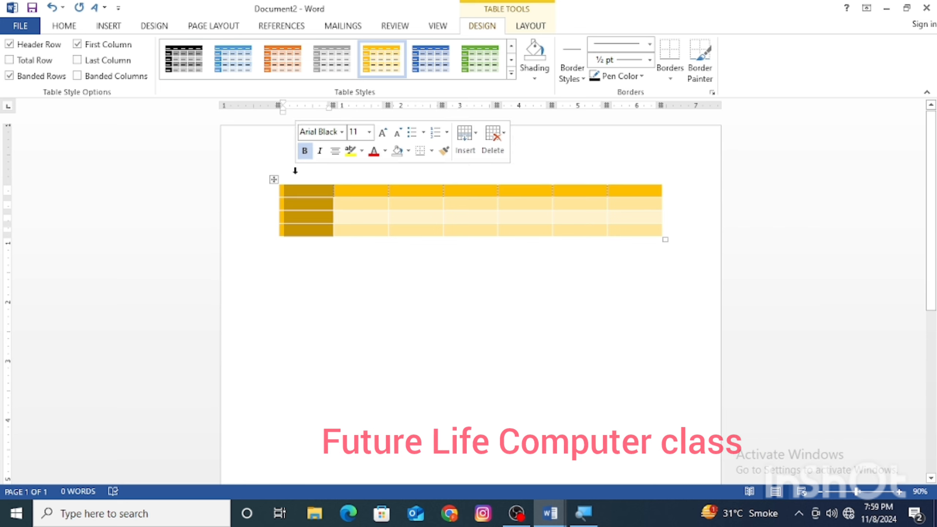
drag(352, 202, 390, 204)
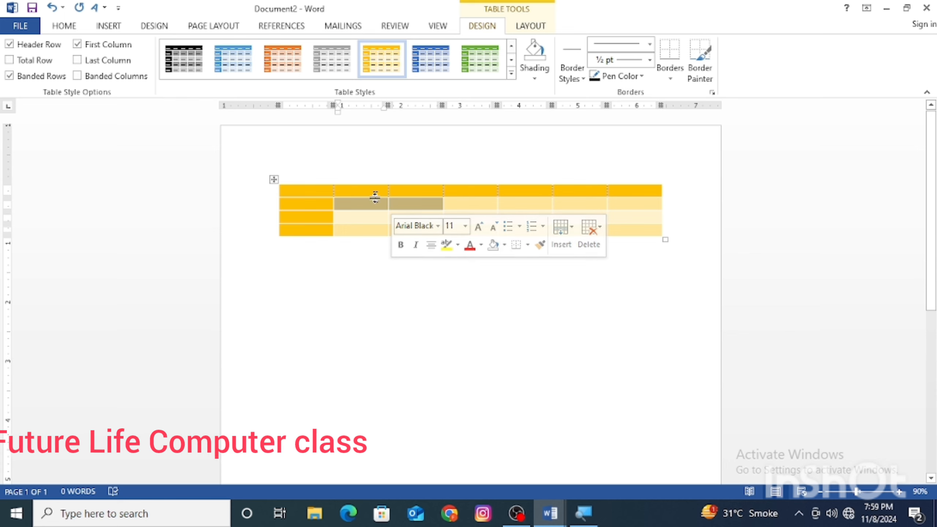
click(310, 172)
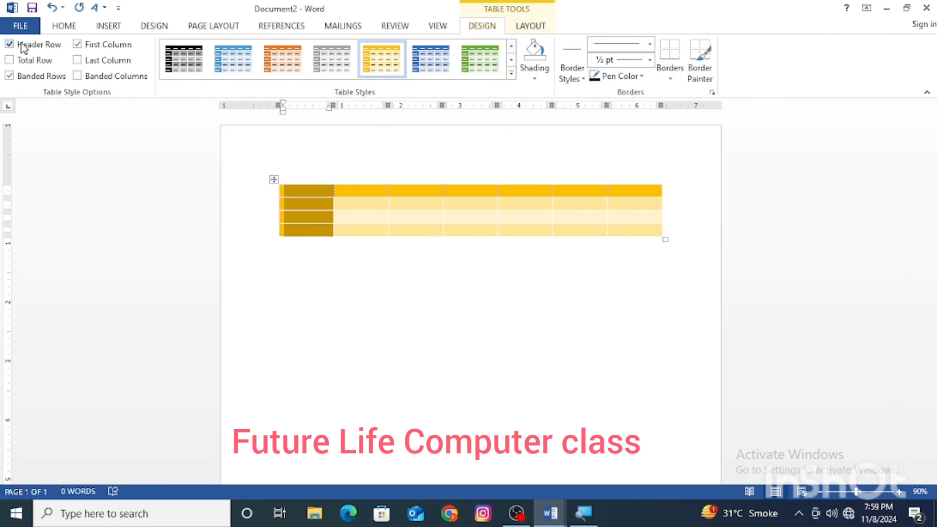
Step: Toggle the Header Row style option off and on to compare the top row's formatting, leaving it enabled
click(301, 204)
click(33, 45)
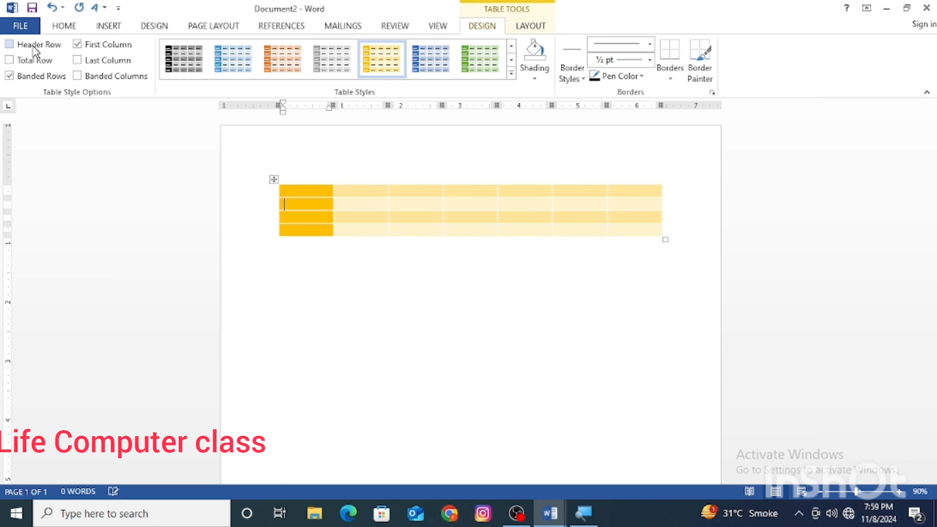
click(33, 45)
click(33, 45)
click(33, 45)
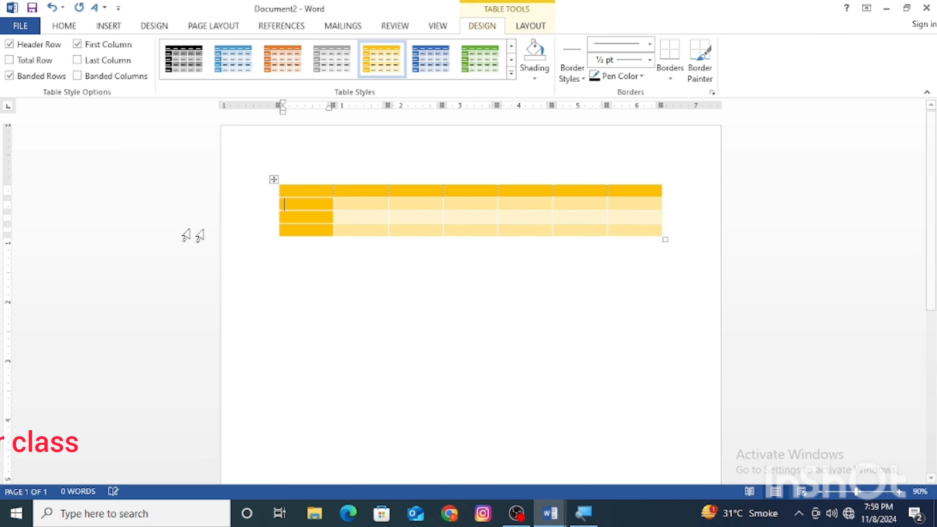
drag(403, 184, 631, 182)
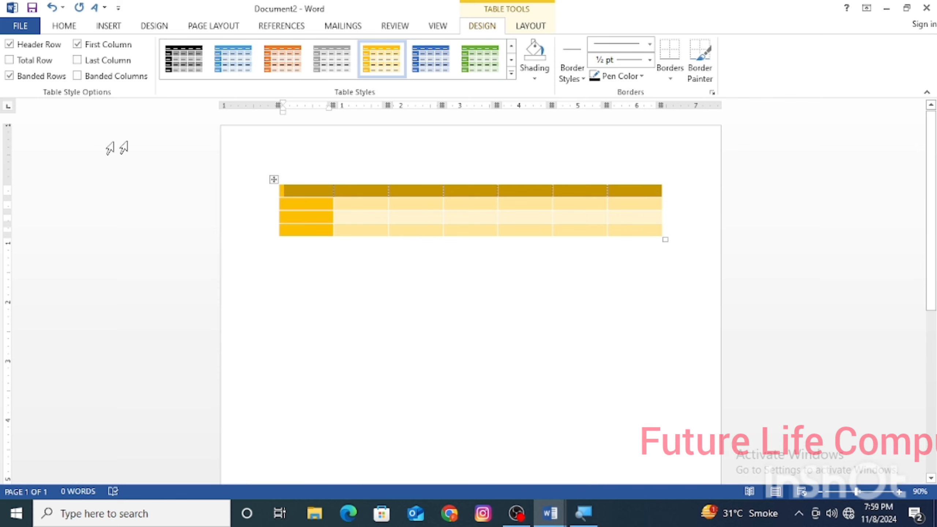
click(307, 202)
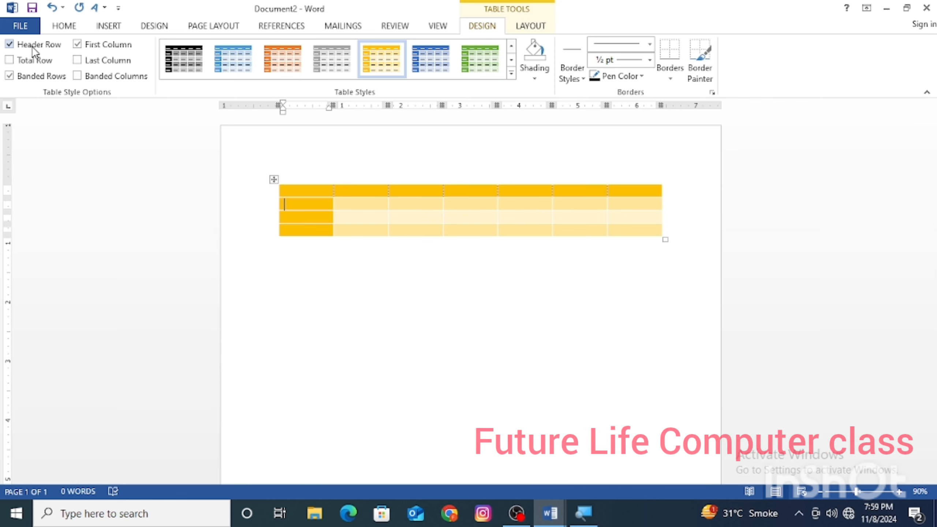
click(35, 51)
click(35, 52)
click(35, 51)
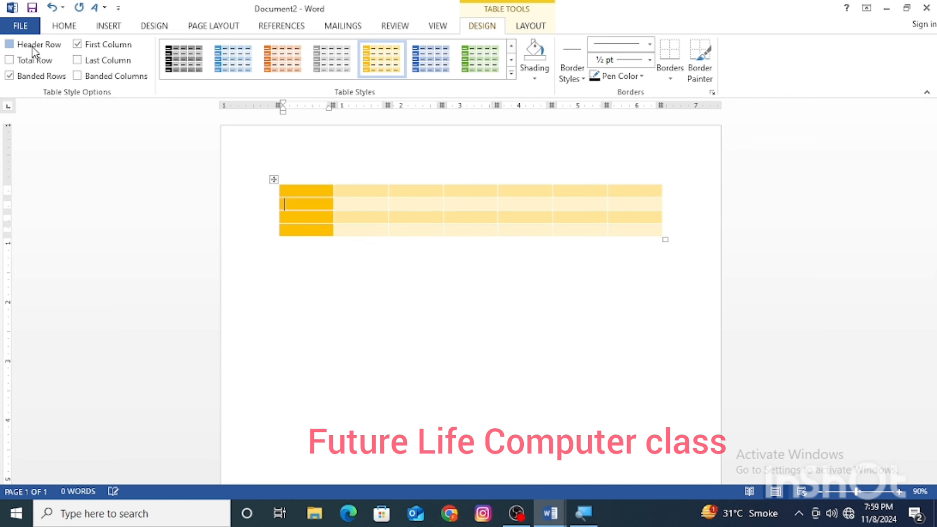
click(35, 51)
click(35, 52)
click(34, 52)
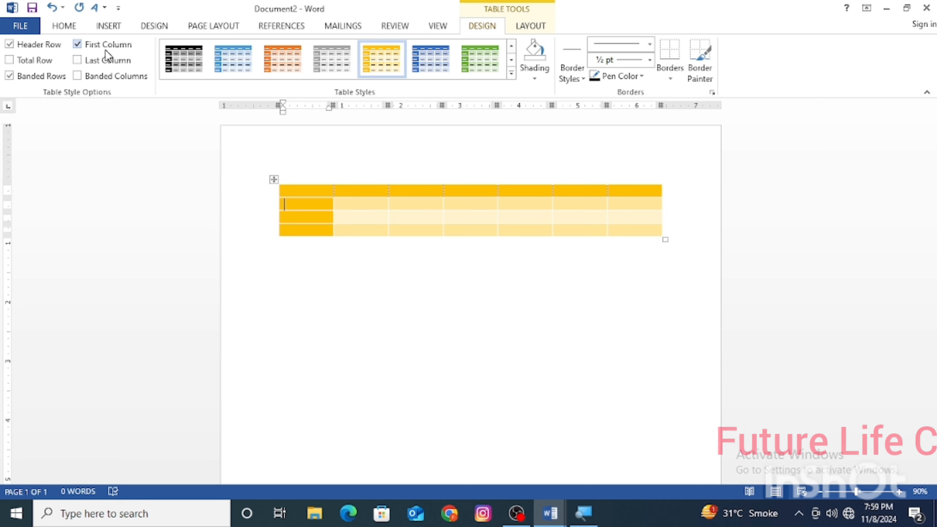
Step: Toggle the First Column style option to compare the column's formatting, leaving it enabled
click(77, 45)
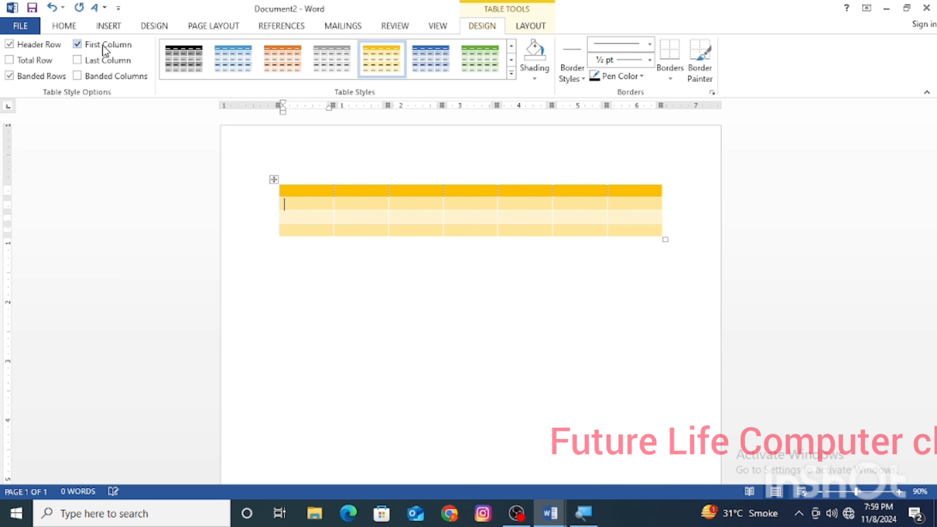
click(104, 46)
click(104, 47)
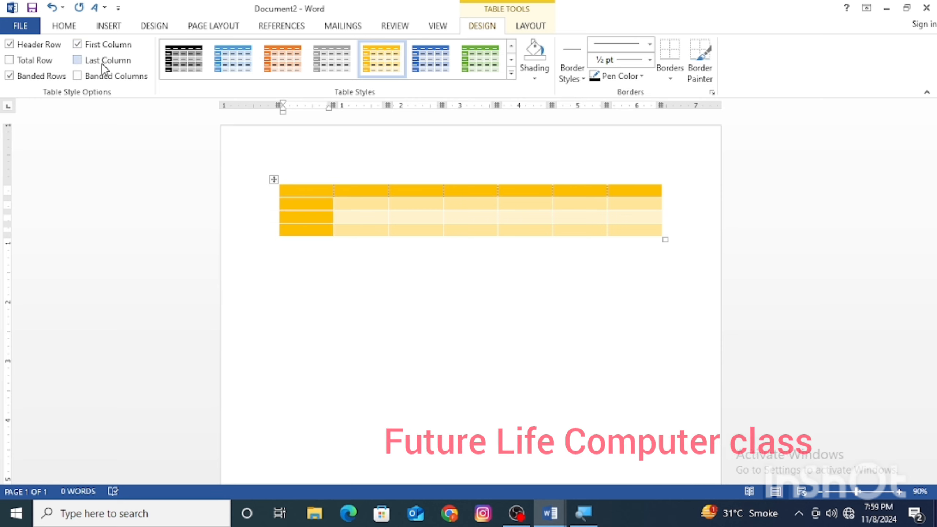
Step: Toggle the Last Column style option to compare the column's formatting, leaving it enabled
click(102, 63)
click(102, 63)
click(102, 63)
click(102, 63)
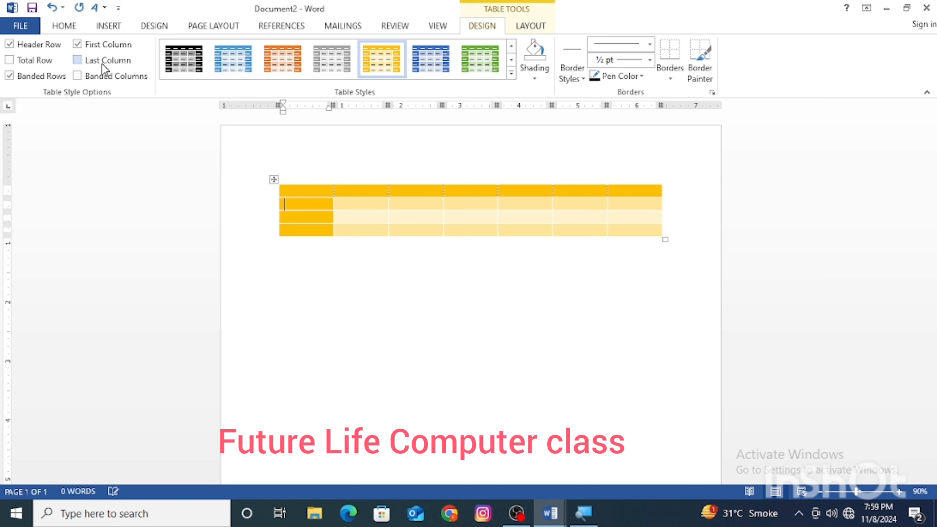
click(101, 63)
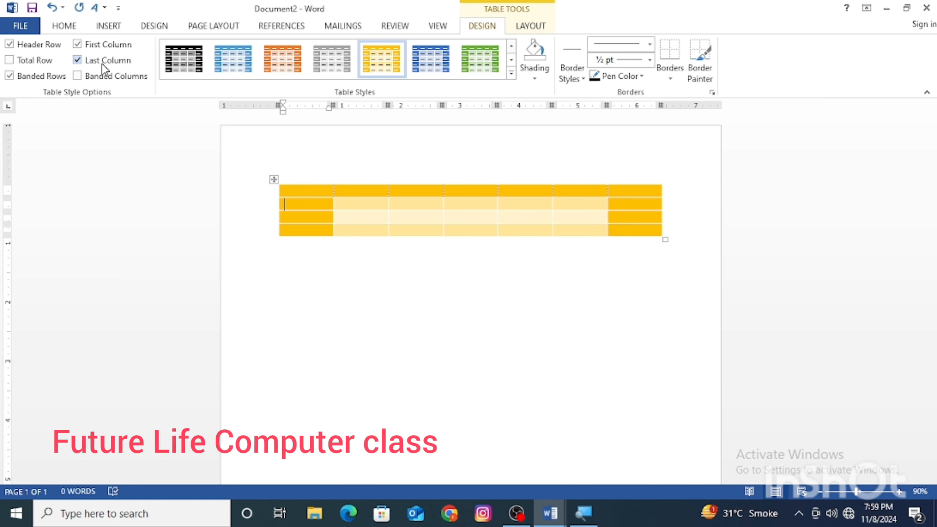
Step: Toggle the Total Row style option to compare the bottom row's formatting, leaving it disabled
click(29, 65)
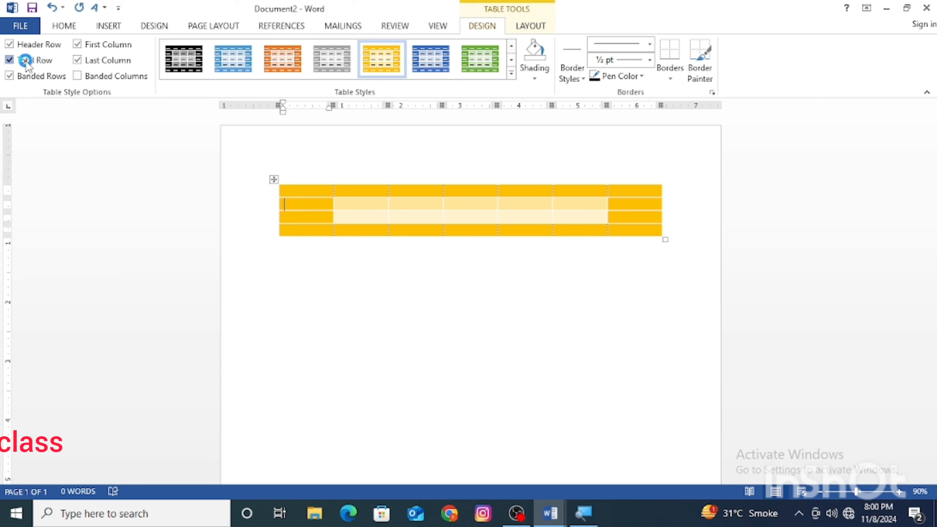
click(26, 63)
click(27, 62)
click(26, 63)
click(26, 62)
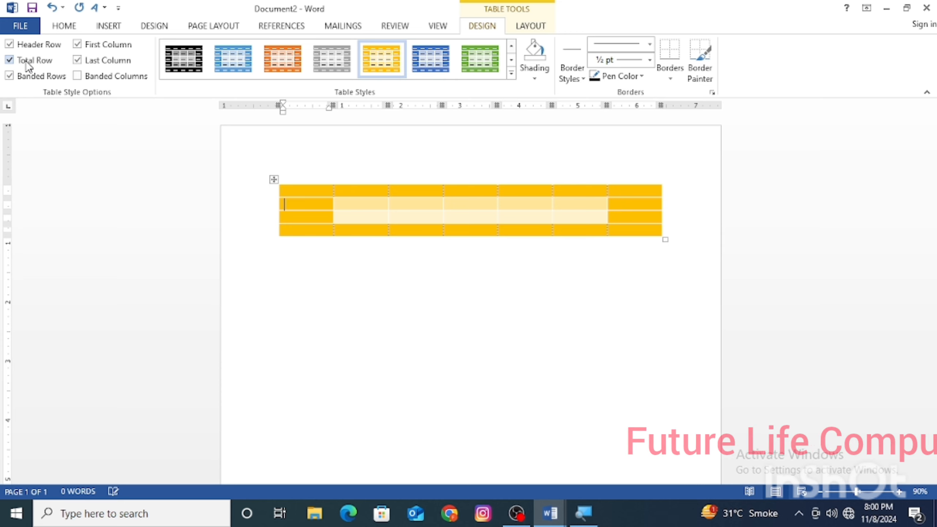
click(27, 62)
click(27, 63)
click(29, 62)
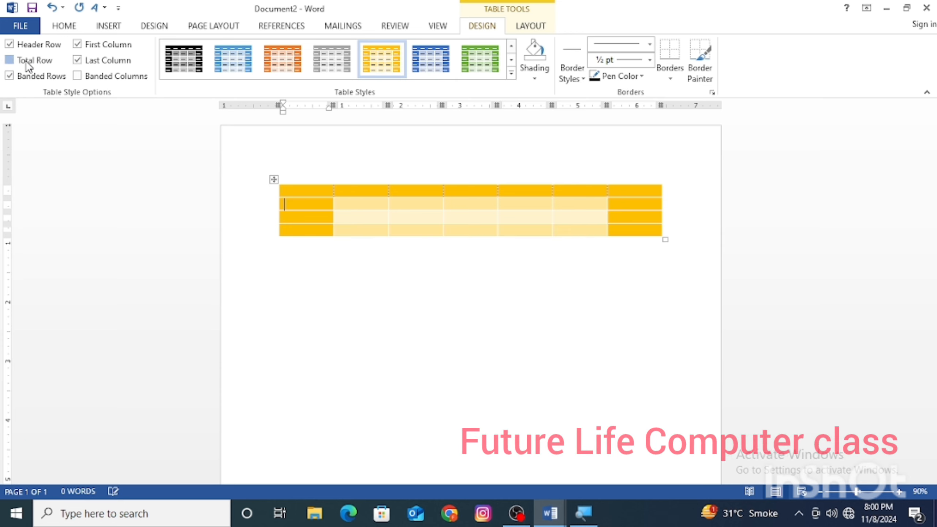
click(29, 63)
click(29, 63)
Step: Disable the Header Row, First Column, Last Column and Banded Rows style options, and enable Banded Columns
click(30, 44)
click(78, 44)
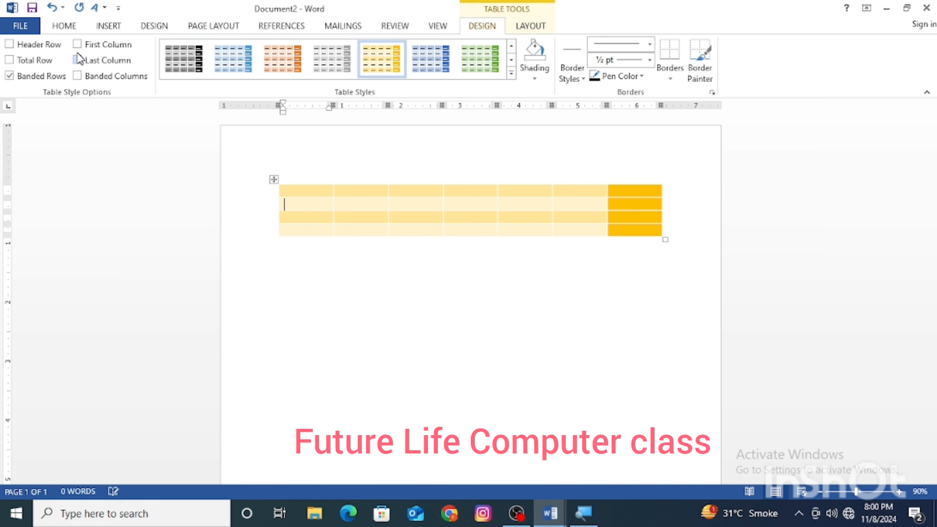
click(78, 60)
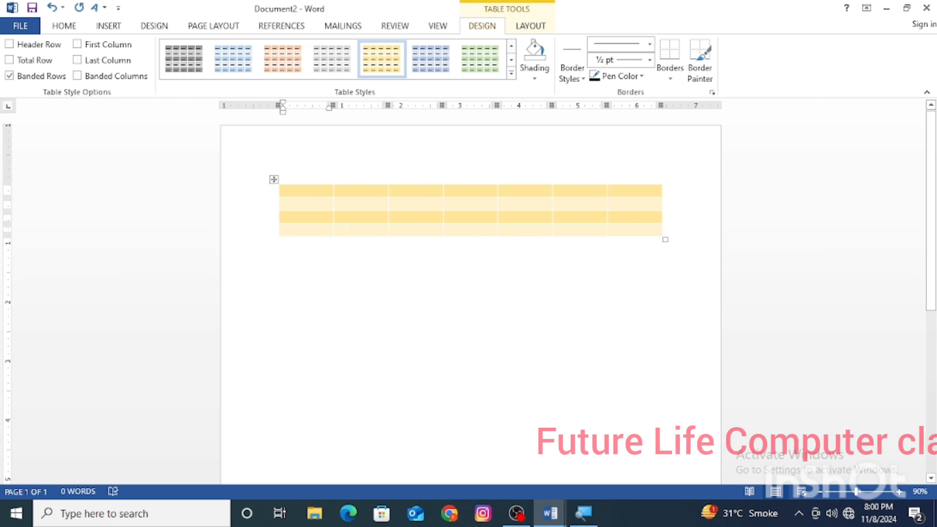
click(103, 77)
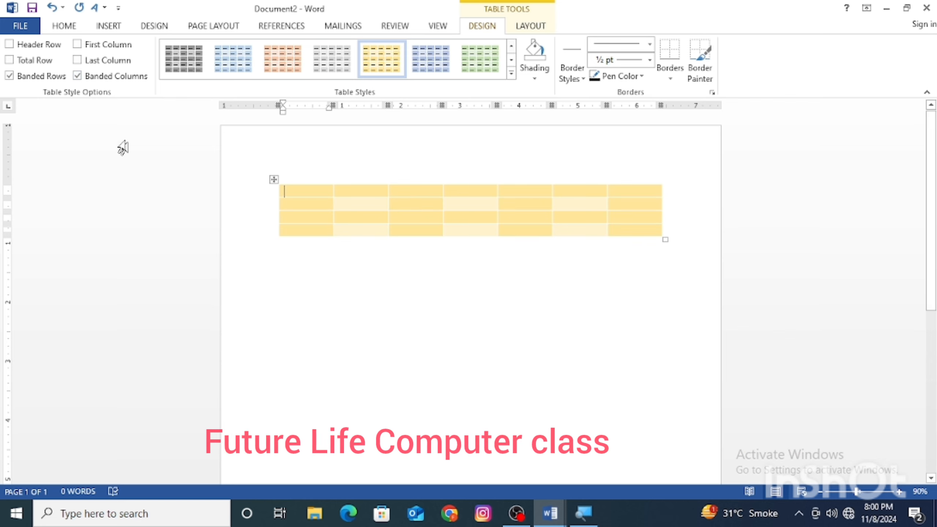
click(37, 77)
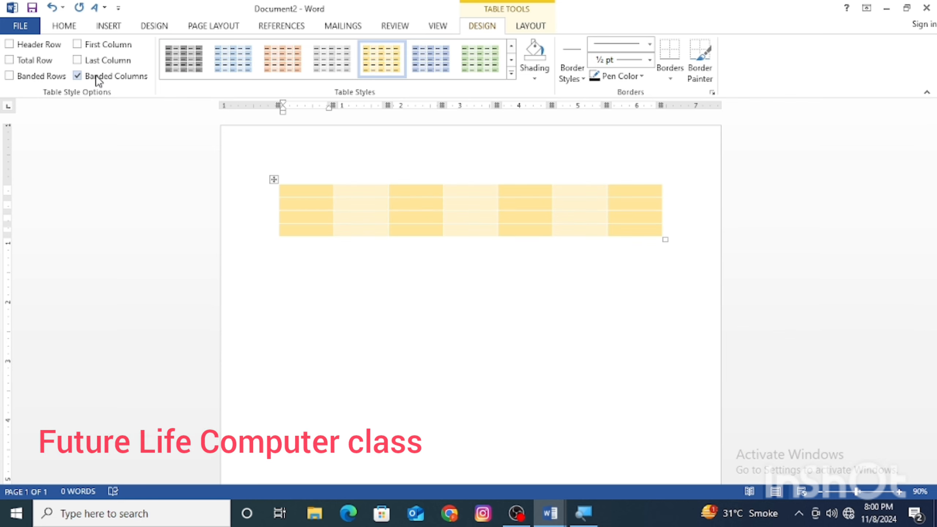
Step: Highlight individual table columns one after another to examine the alternating column banding
click(296, 167)
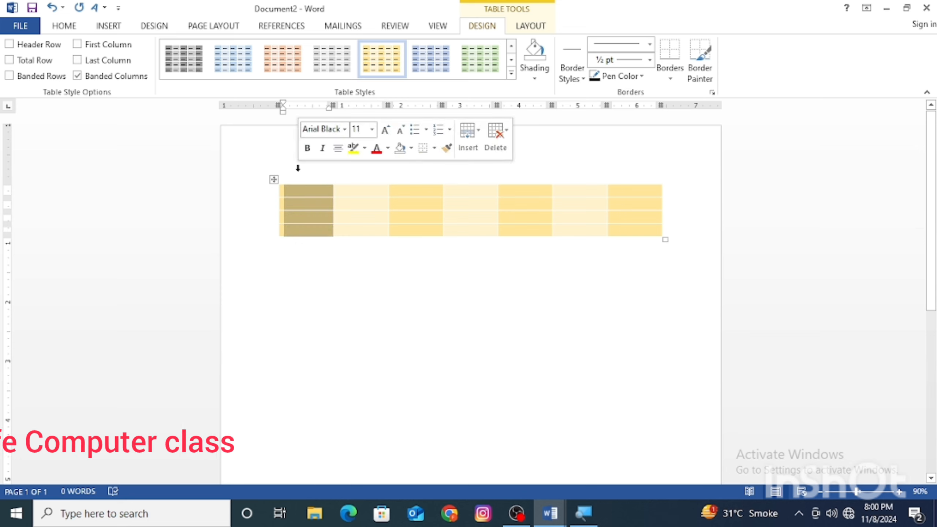
click(366, 175)
click(433, 181)
click(474, 179)
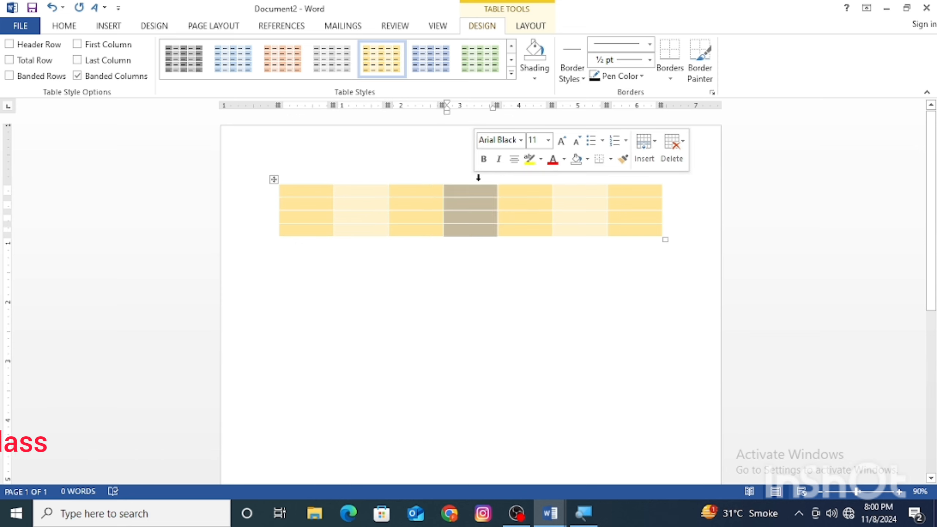
click(556, 179)
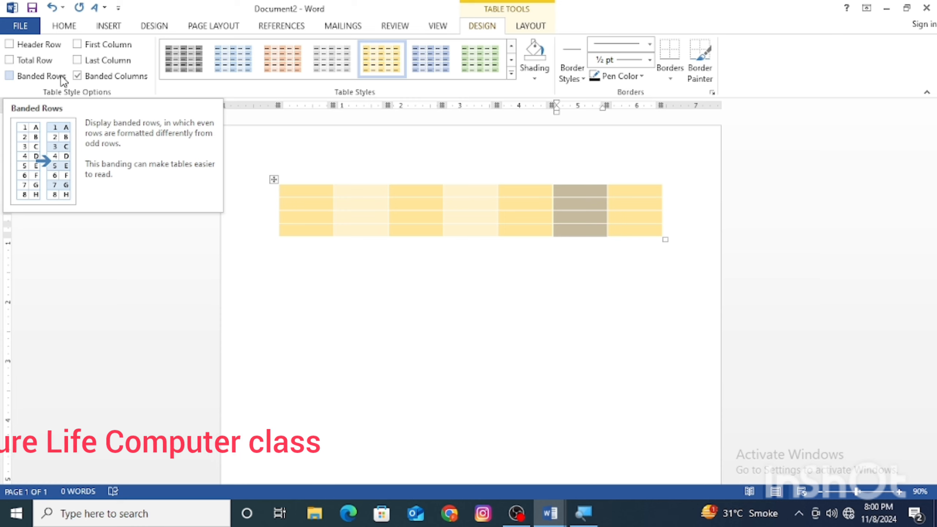
Step: Replace the table's gold style with the plain black-bordered grid style, the first one under Plain Tables
click(387, 203)
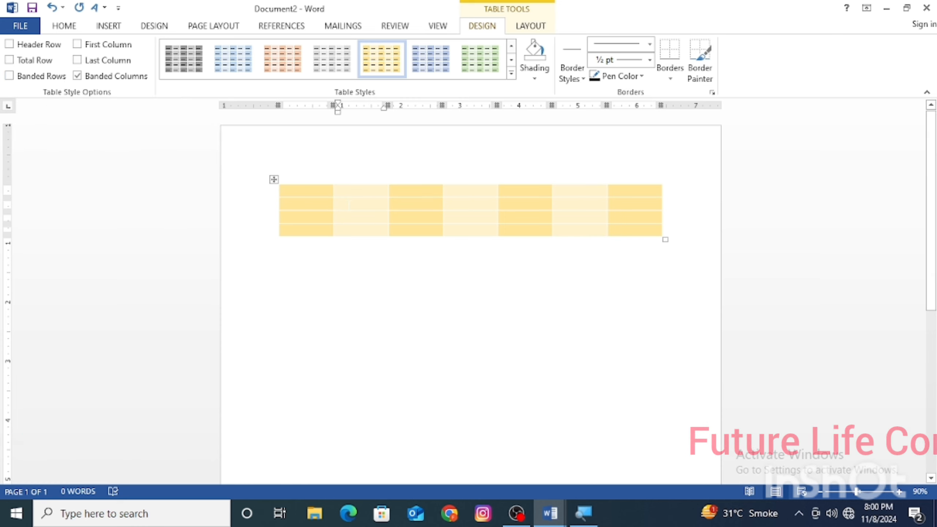
click(511, 74)
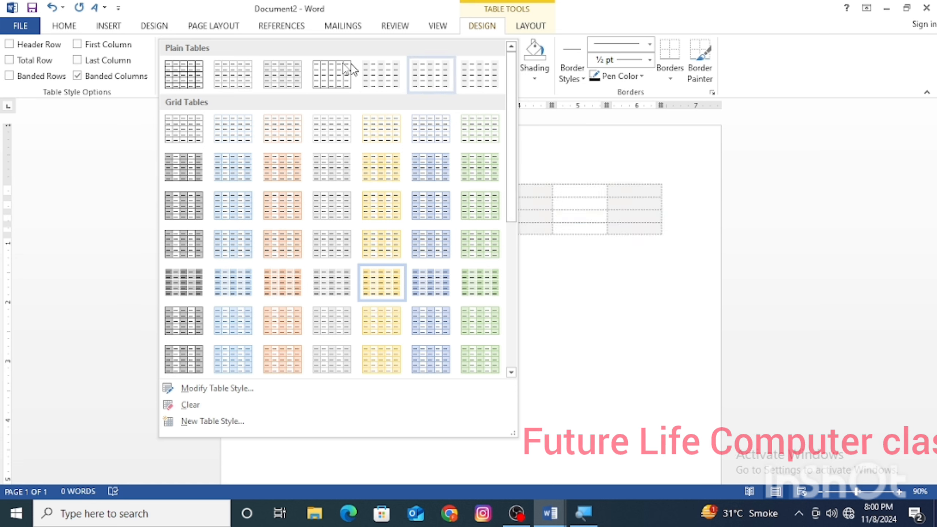
click(187, 76)
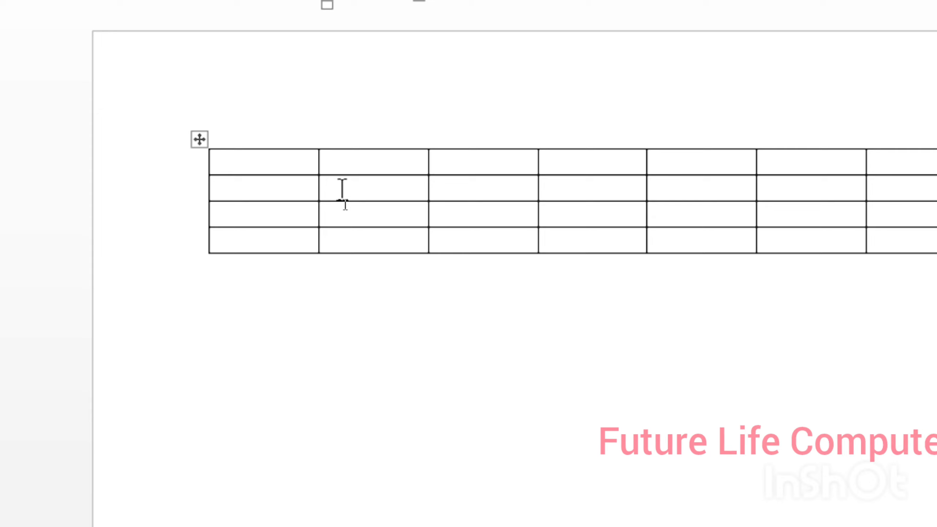
Step: Shade the cell in the second row and second column light gold
click(532, 77)
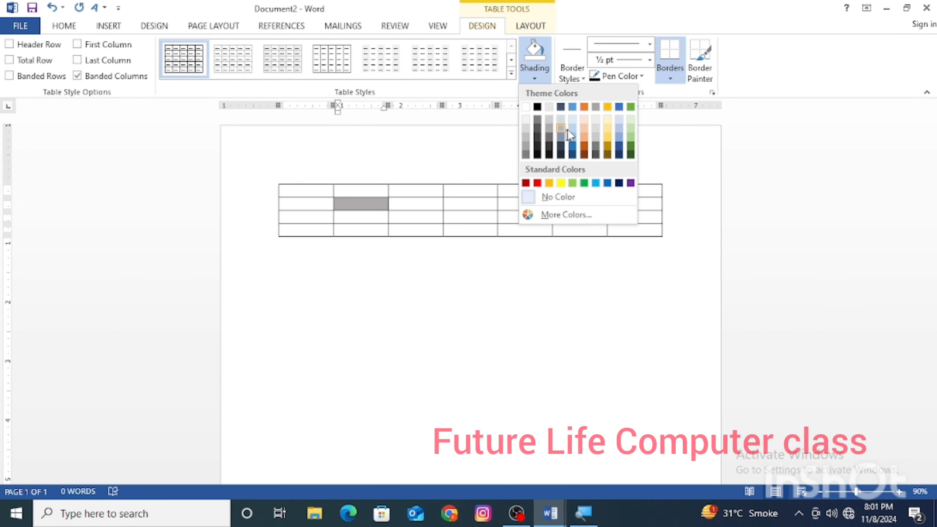
click(607, 129)
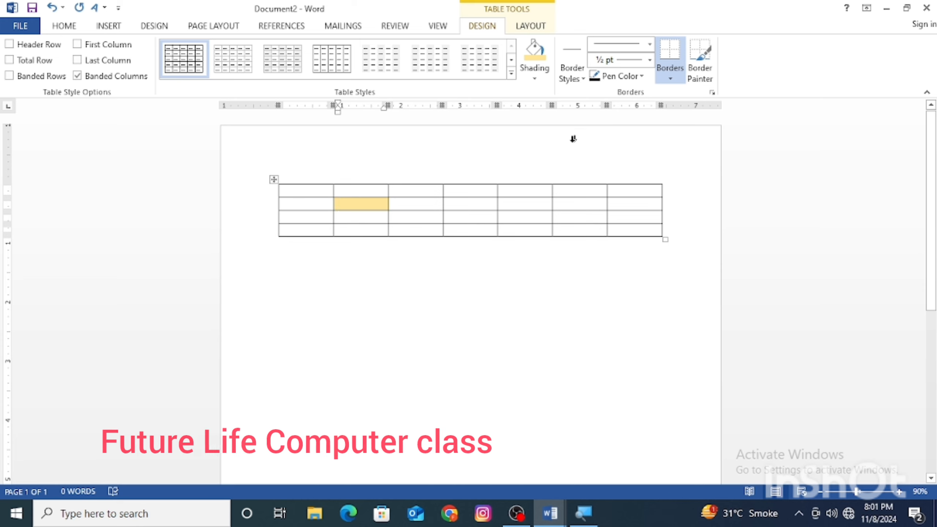
Step: Select the whole table and shade all its cells with the lightest blue theme color
drag(298, 191, 653, 233)
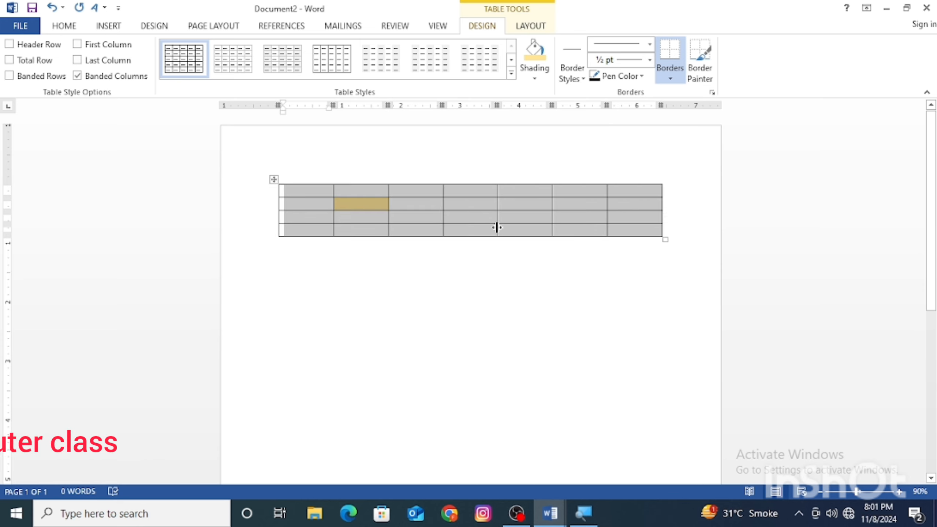
click(484, 215)
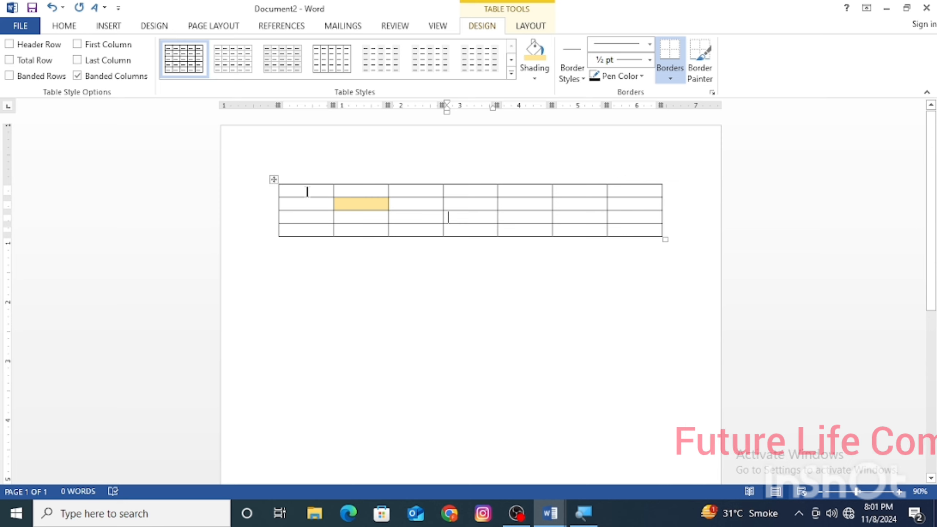
mouse_move(265, 188)
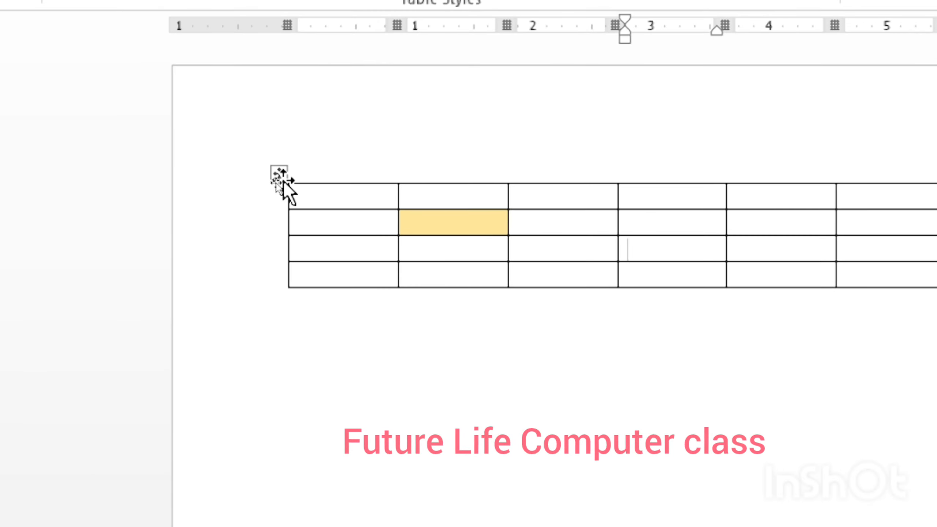
click(285, 180)
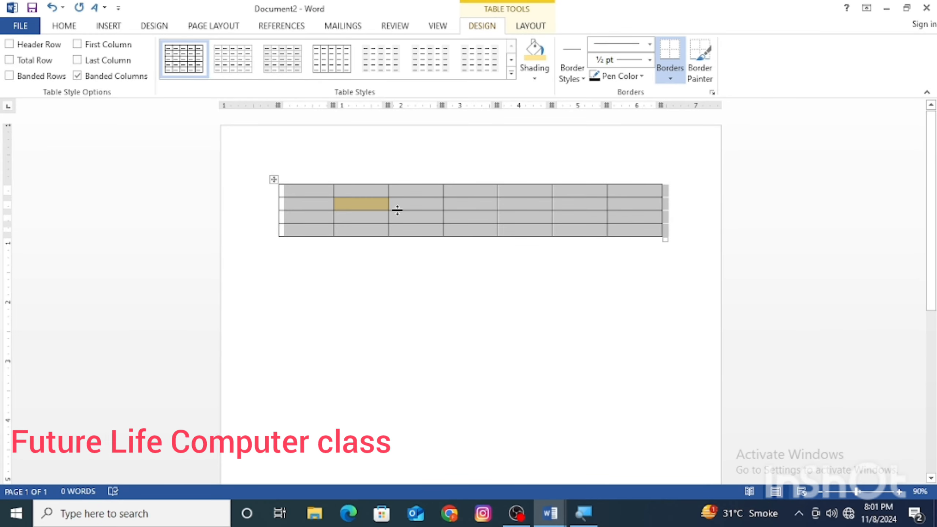
click(534, 79)
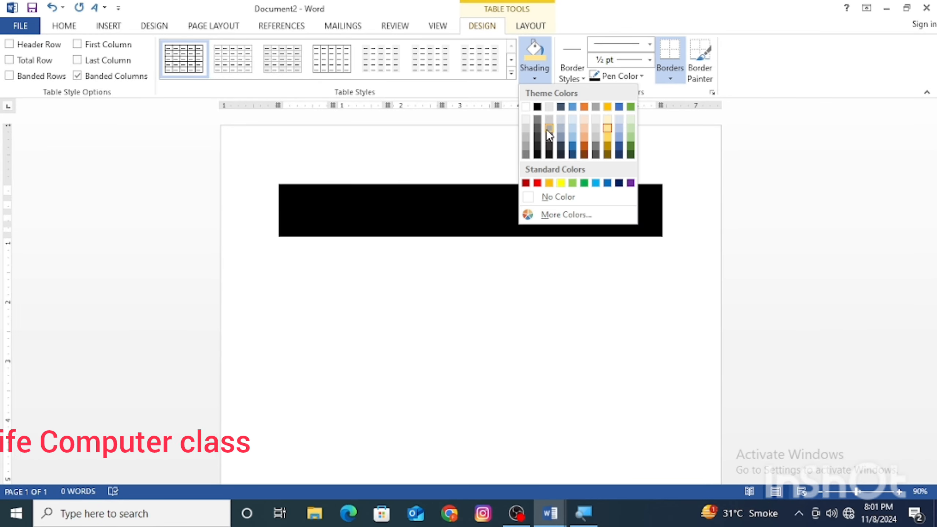
click(574, 121)
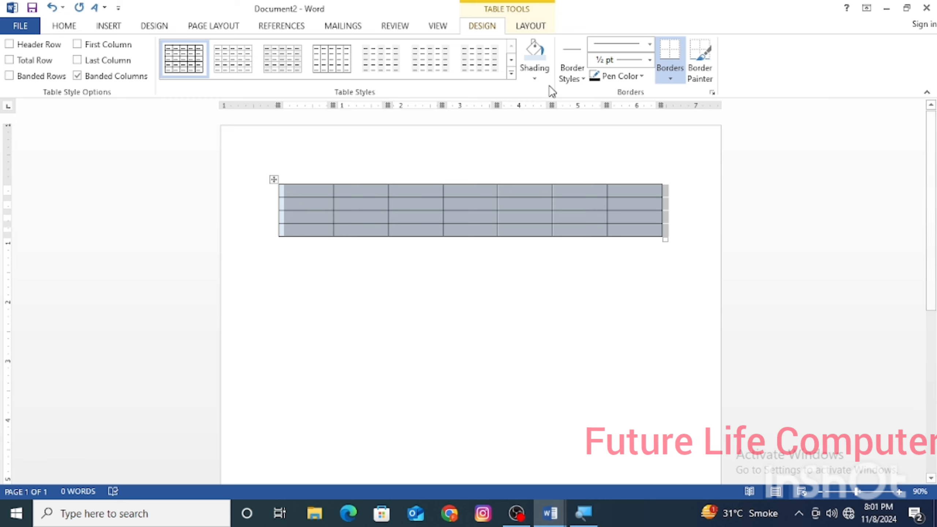
Step: Remove the shading from the whole table by setting it to No Color, then deselect the table
click(534, 79)
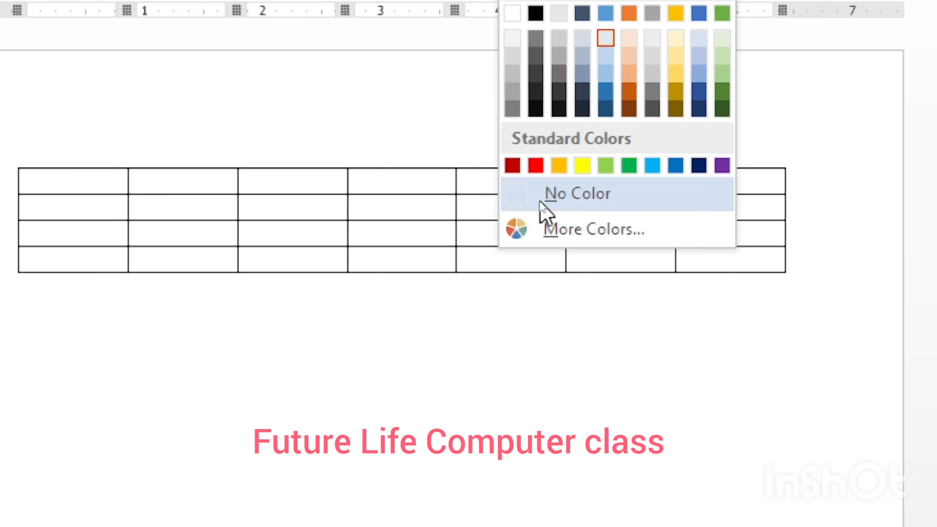
click(540, 201)
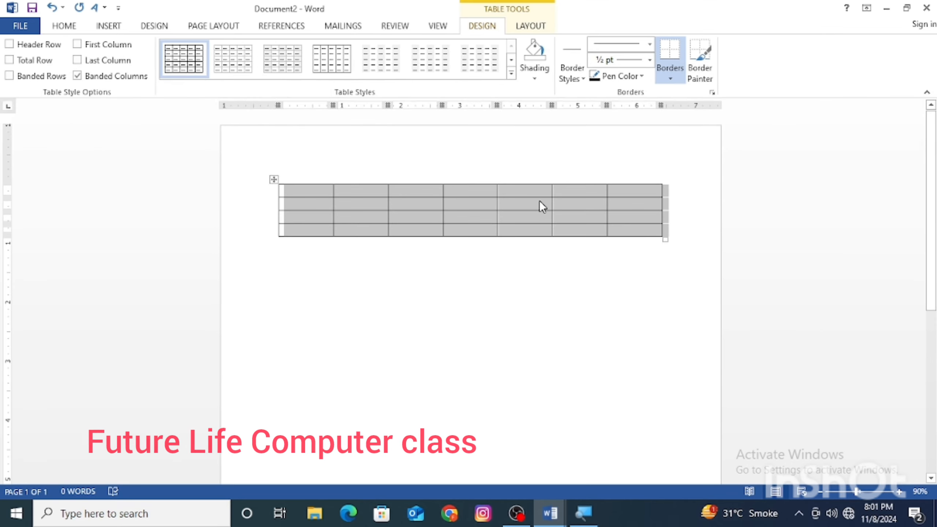
click(466, 206)
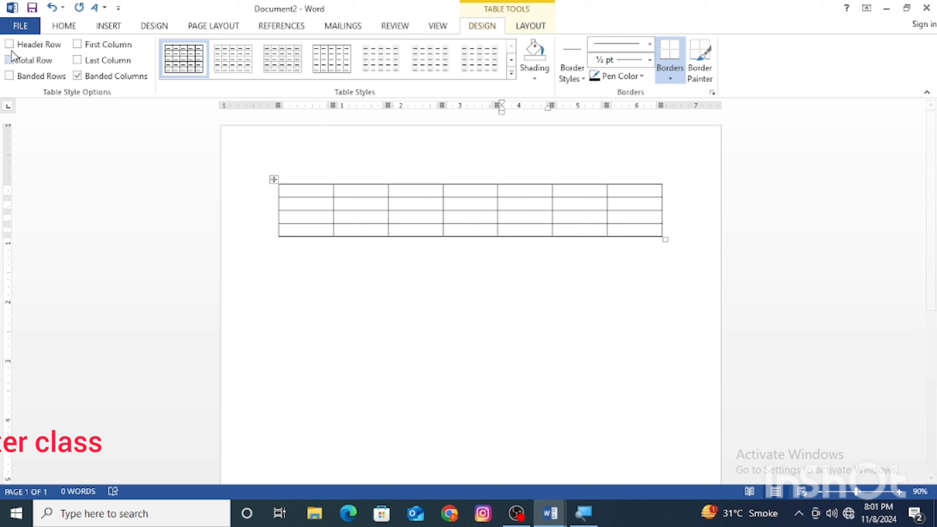
Step: Select the entire table using the Select Table command
click(493, 77)
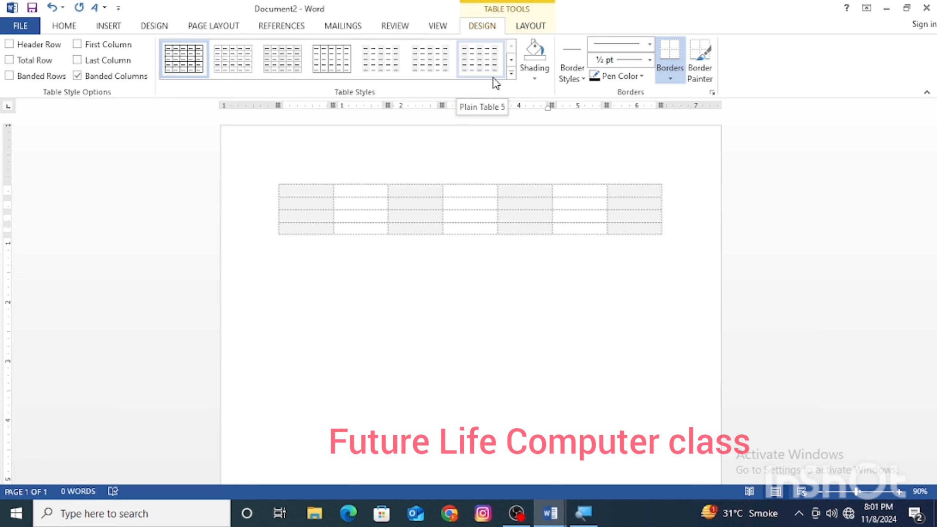
click(529, 27)
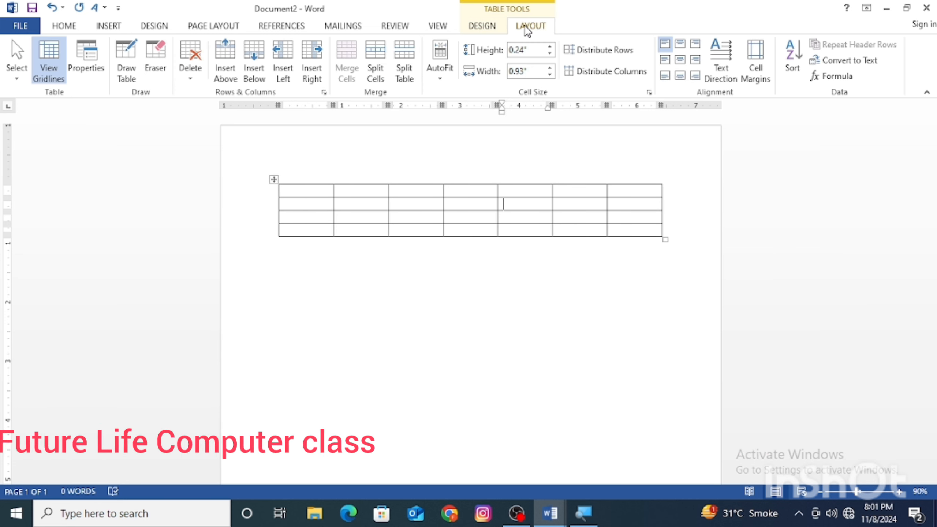
click(18, 77)
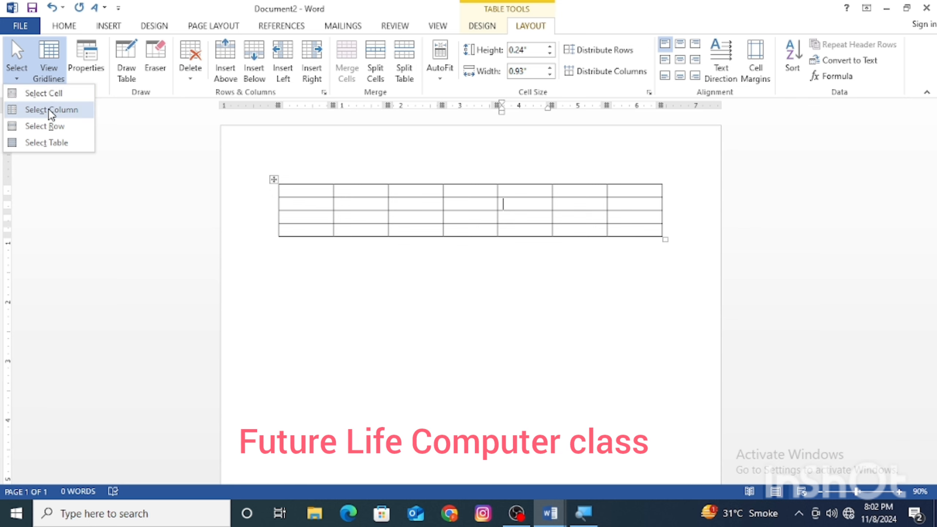
click(53, 143)
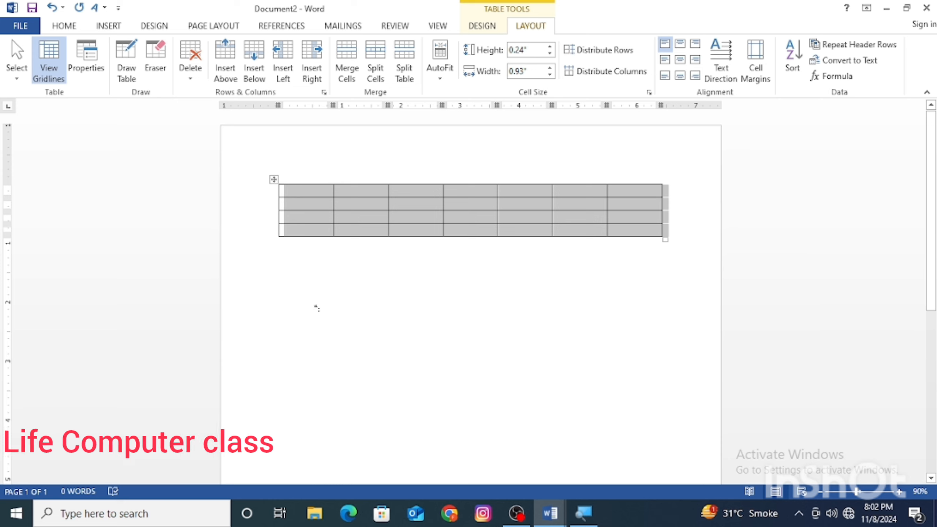
Step: Place the cursor in the second row's second cell and select that row with the Select Row command
click(370, 206)
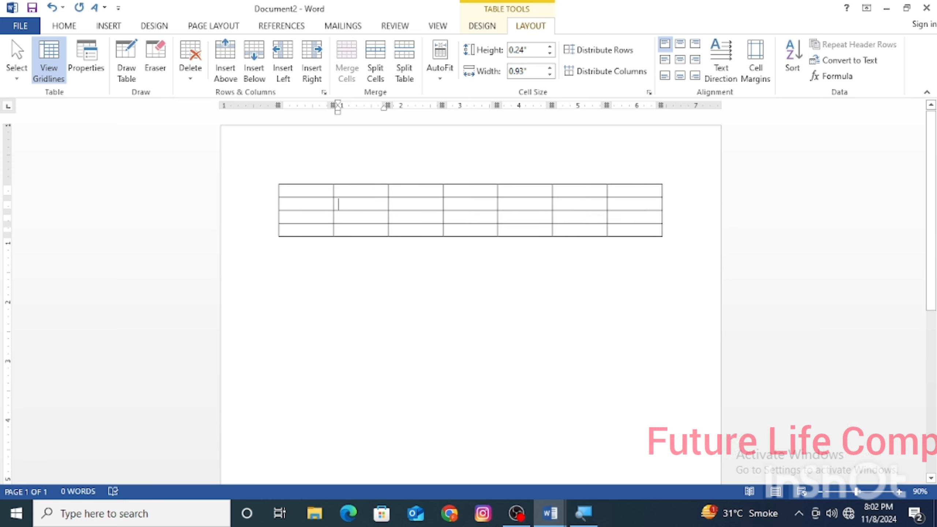
mouse_move(370, 205)
mouse_down()
mouse_move(307, 204)
mouse_move(524, 190)
mouse_move(579, 199)
mouse_up()
click(523, 206)
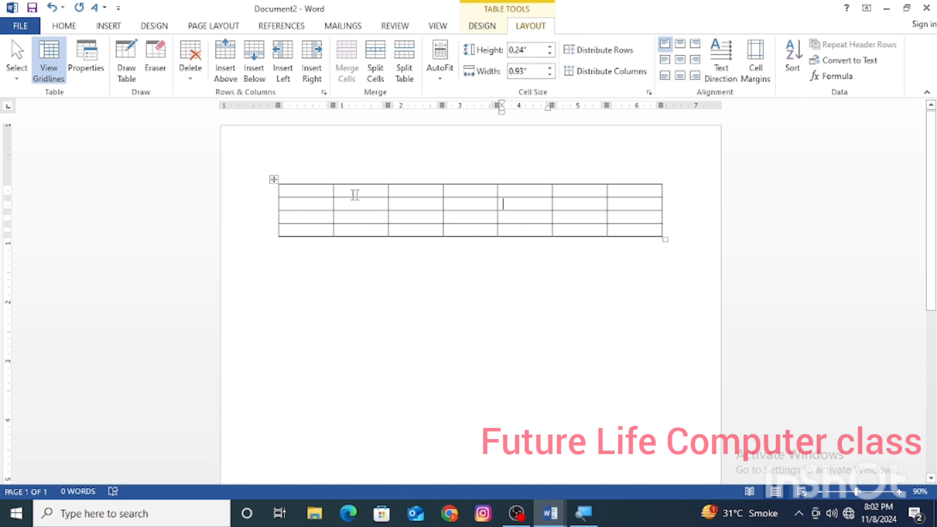
click(338, 204)
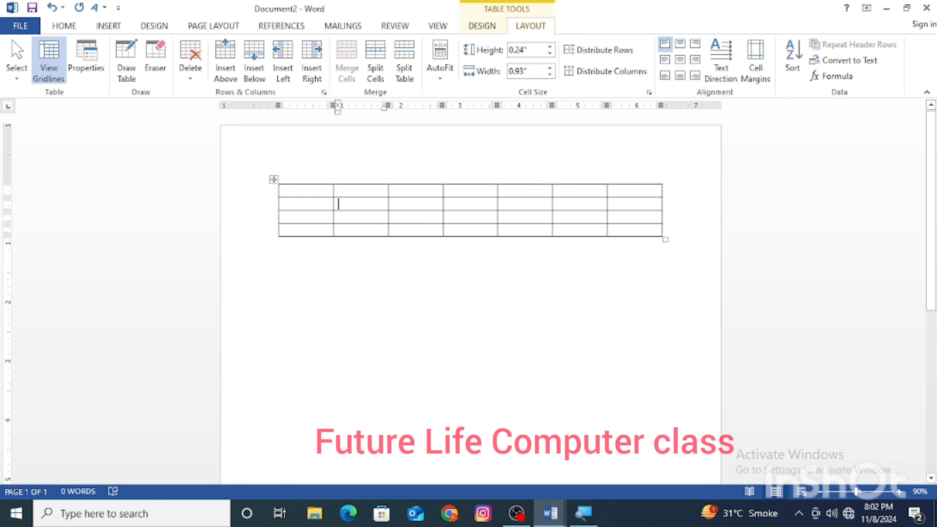
click(17, 70)
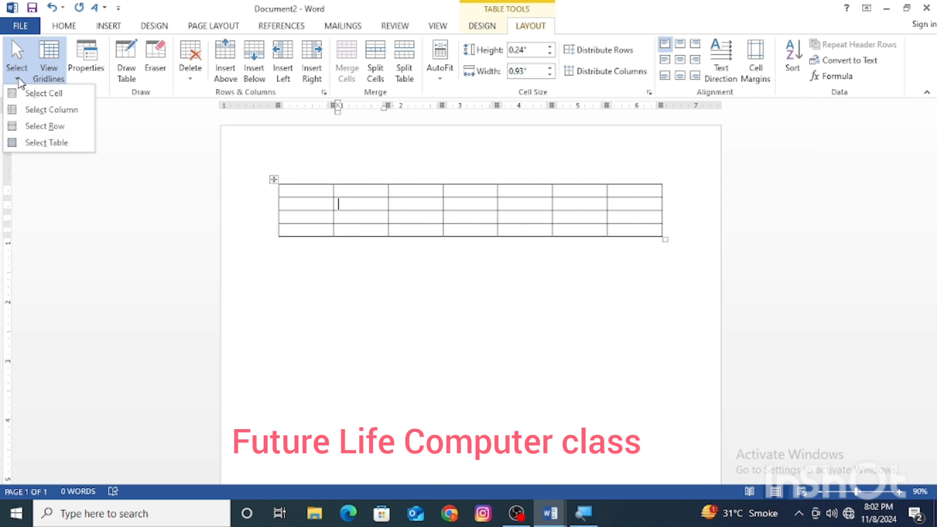
click(52, 128)
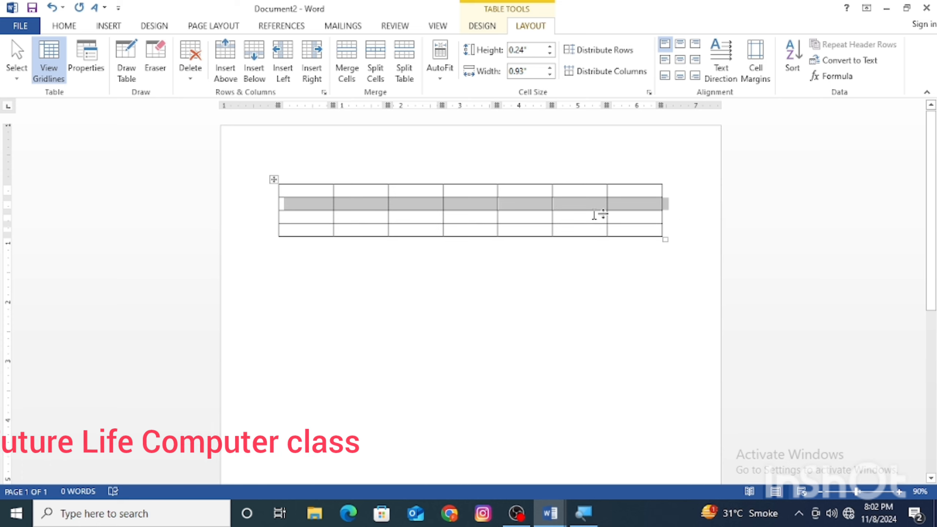
Step: From the cell in the second row and second column, select its column with the Select Column command
click(380, 206)
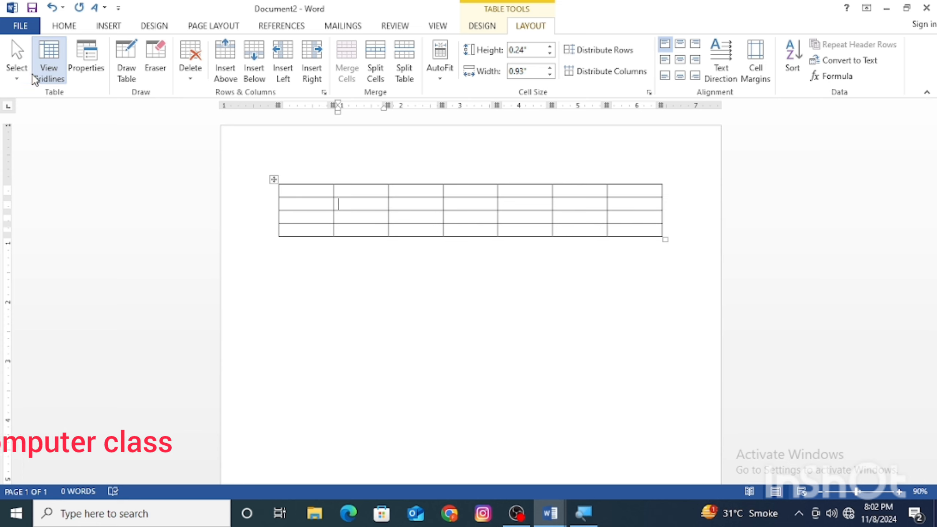
click(17, 72)
click(48, 113)
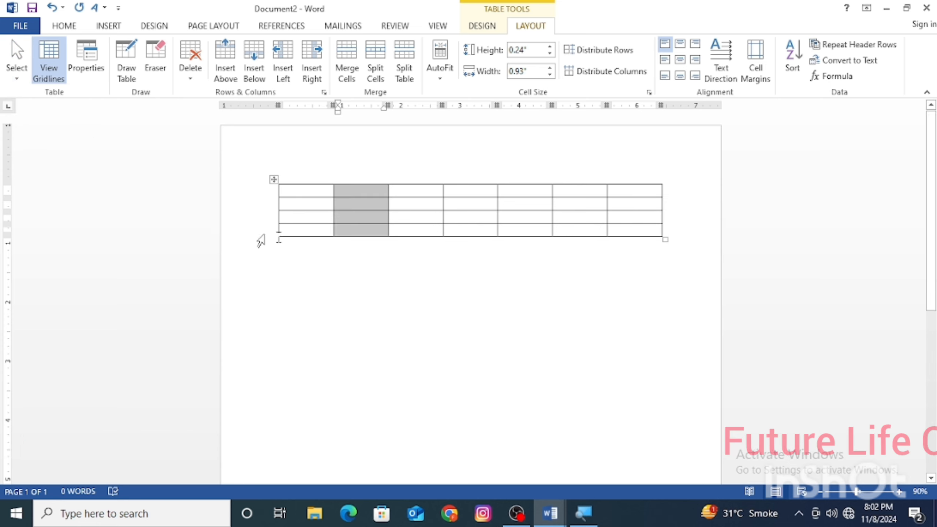
Step: Select only the cell in the second row and second column with the Select Cell command
click(338, 204)
click(13, 74)
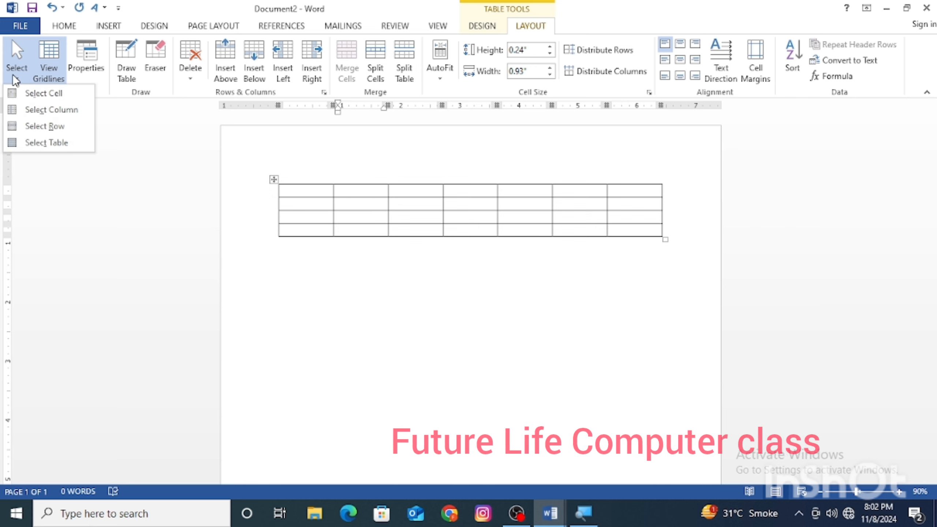
click(55, 94)
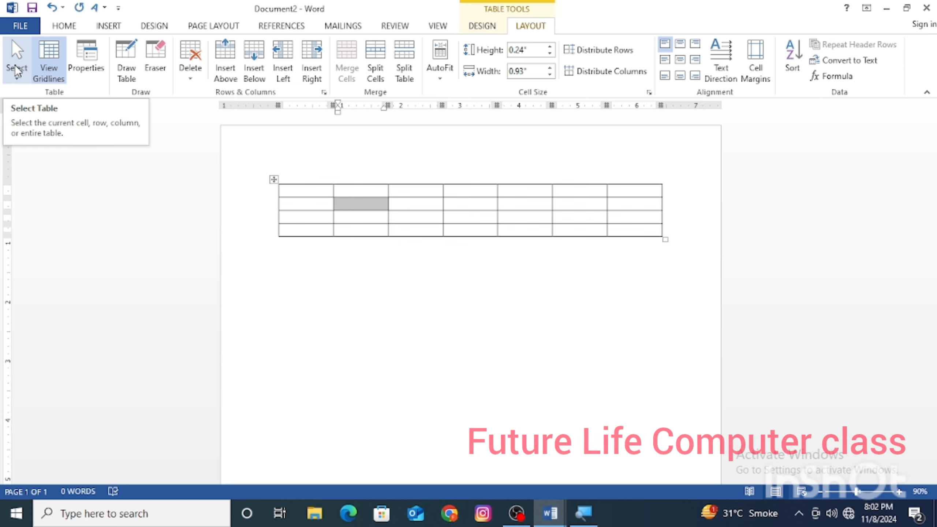
Step: Make the first row slightly taller and select the four-cell block in rows two and three of columns three and four
click(352, 215)
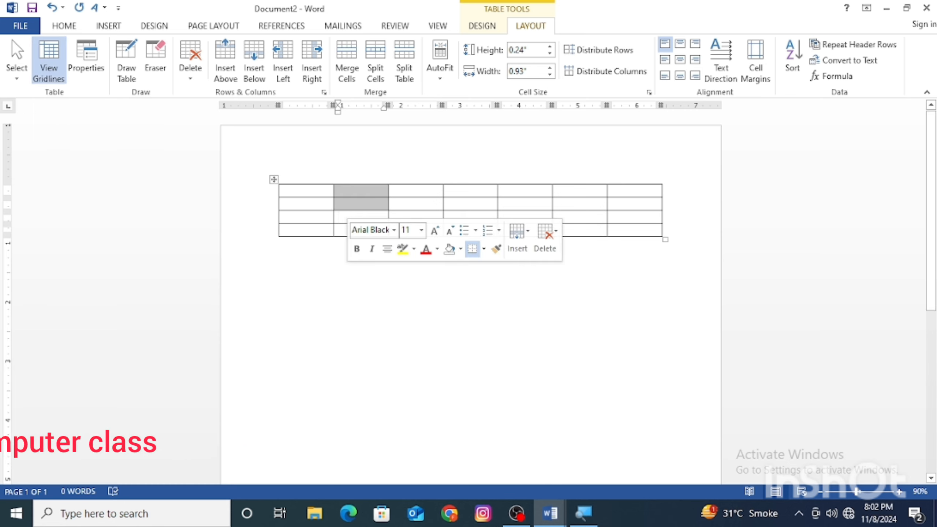
click(393, 204)
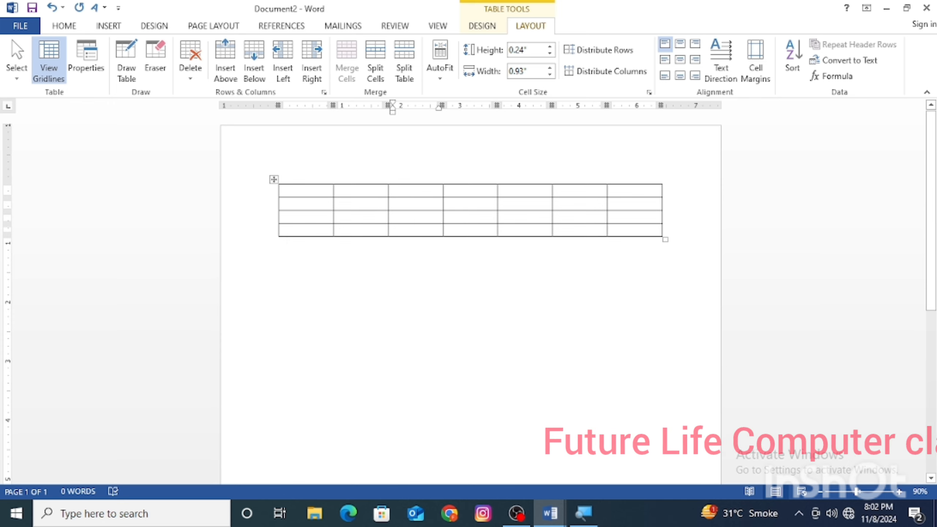
drag(426, 198, 465, 223)
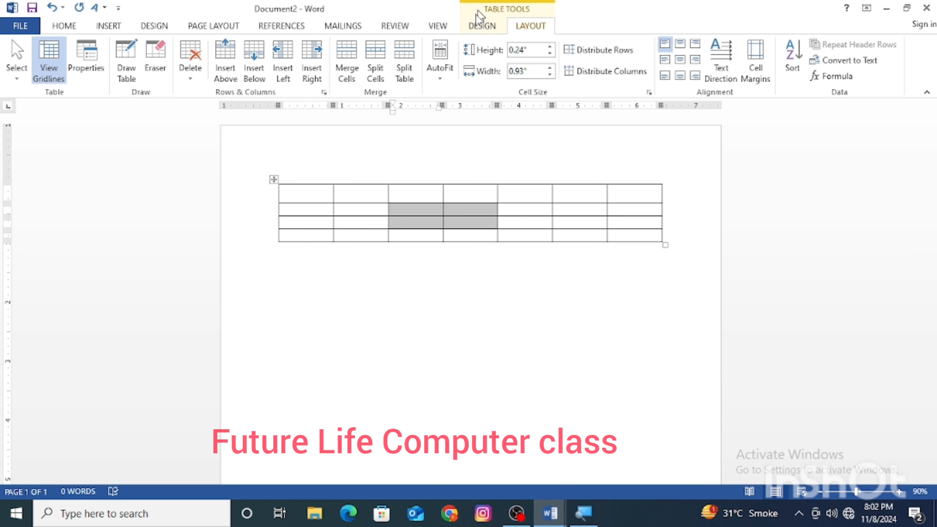
Step: Remove all borders from the selected four-cell block with No Border and deselect it
click(476, 29)
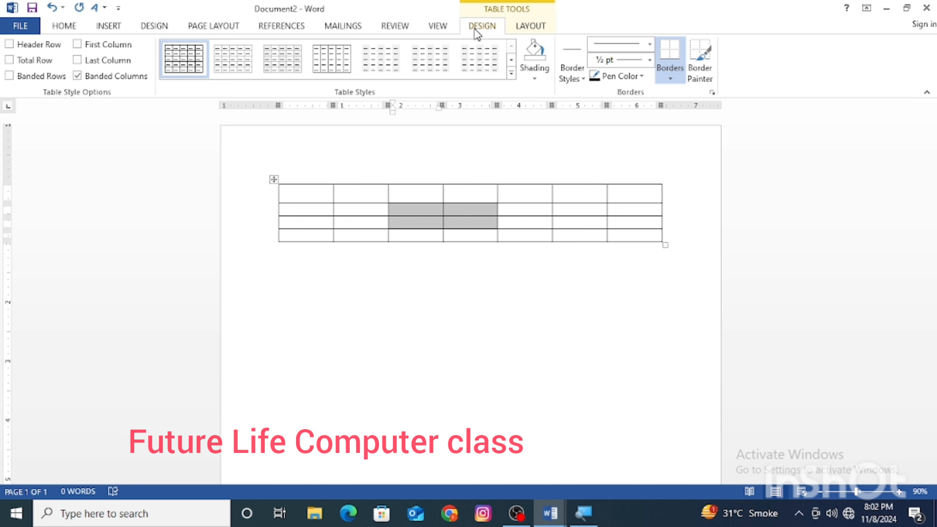
click(675, 77)
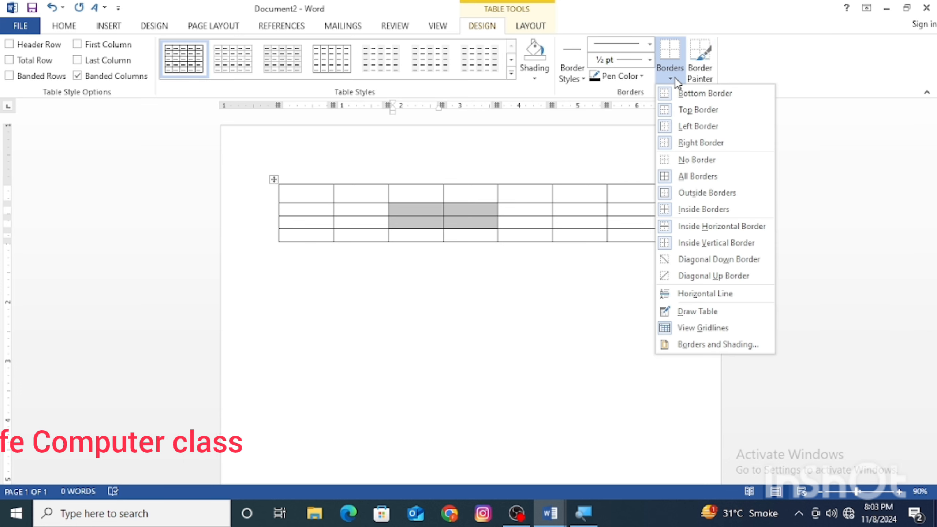
click(681, 160)
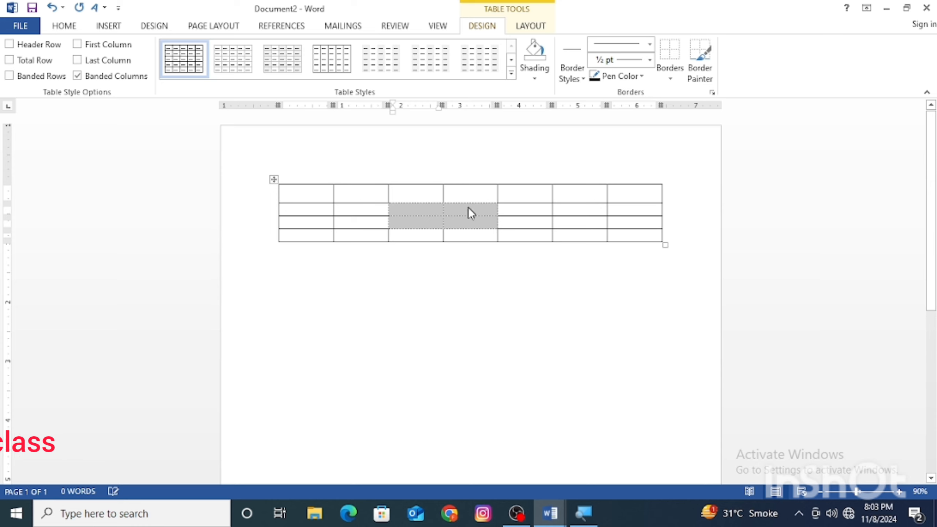
click(418, 214)
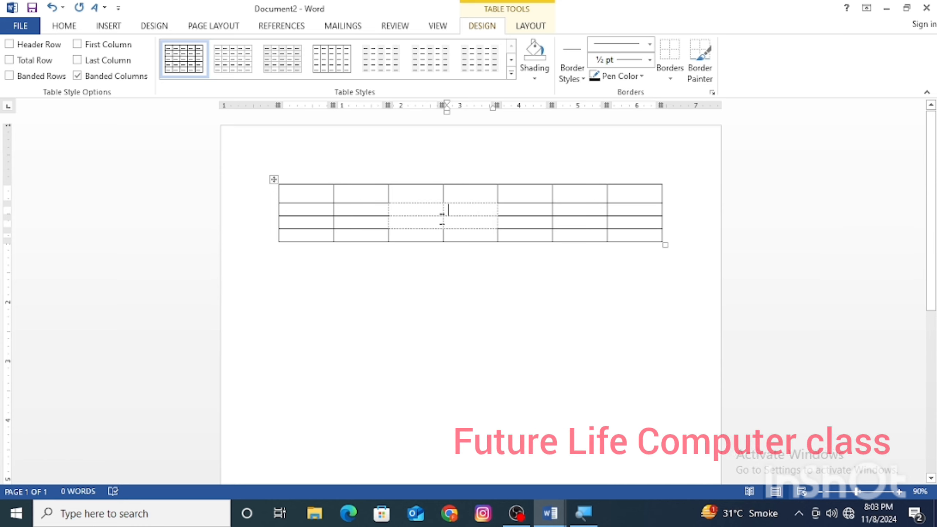
scroll(449, 210, up, 4)
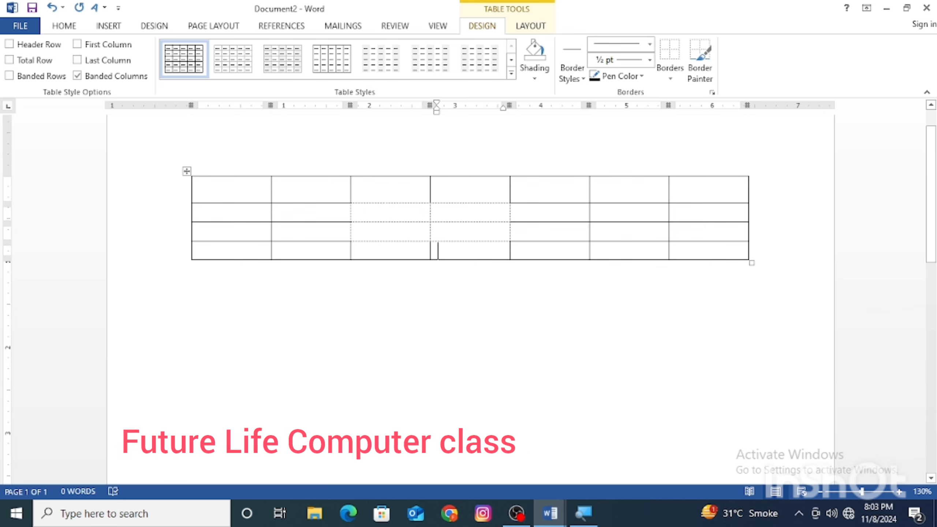
Step: Hide the table gridlines, move the cursor through the borderless cells, and show the gridlines again
click(542, 26)
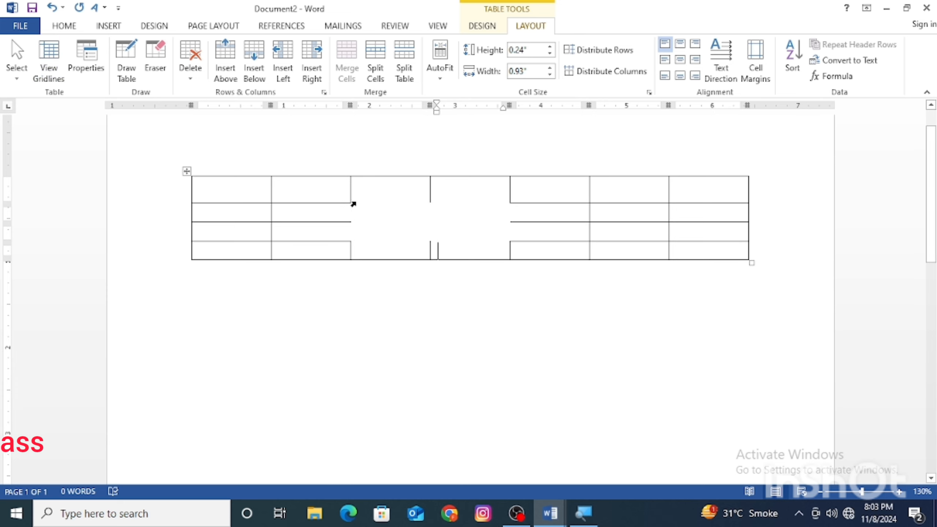
key(Up)
key(Up)
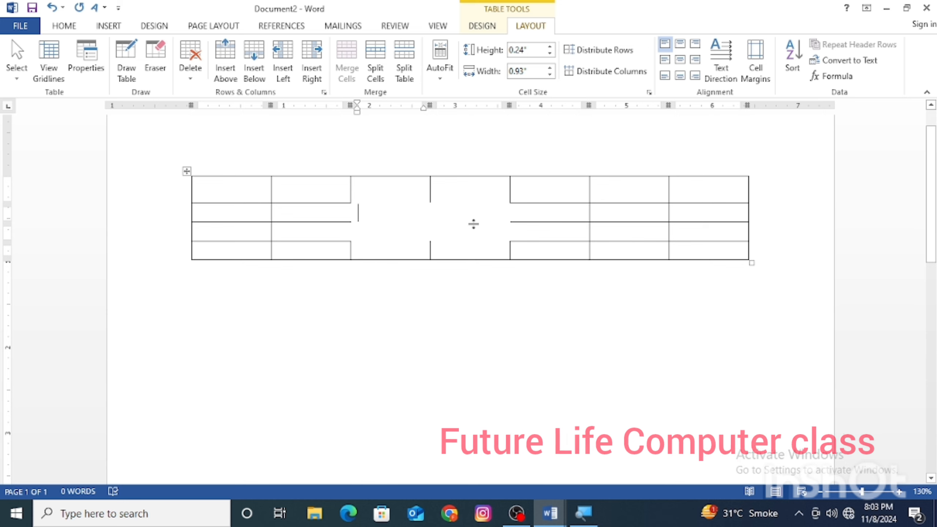
key(Left)
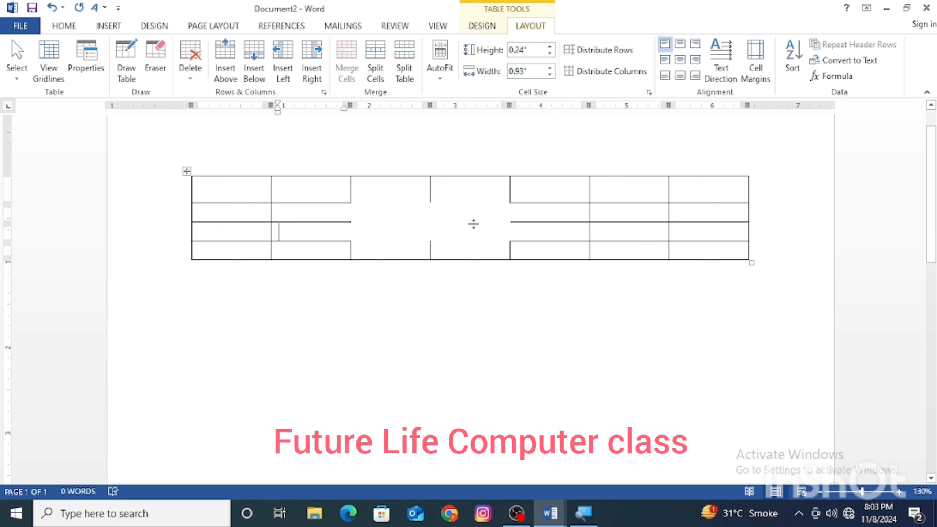
click(49, 65)
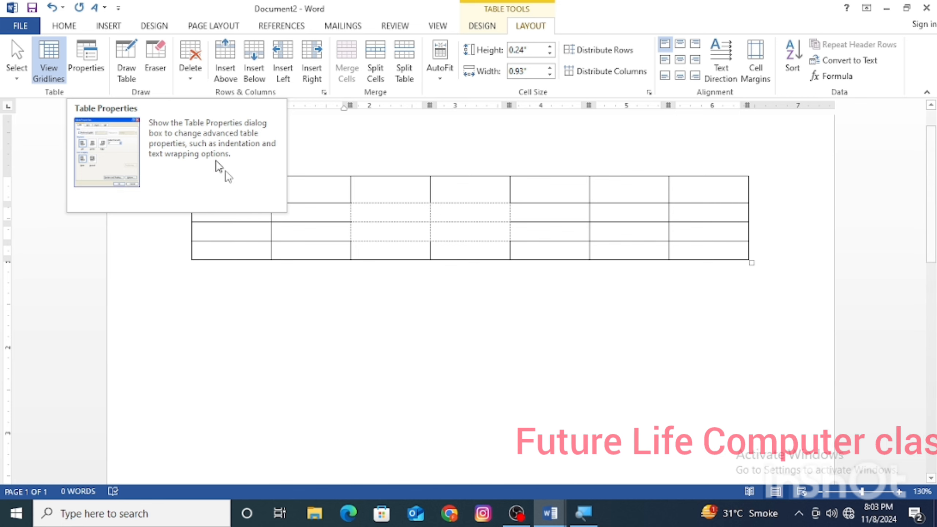
Step: Resize the whole table narrower and taller, with columns about 0.55" wide and the first row about 0.38" high
click(546, 253)
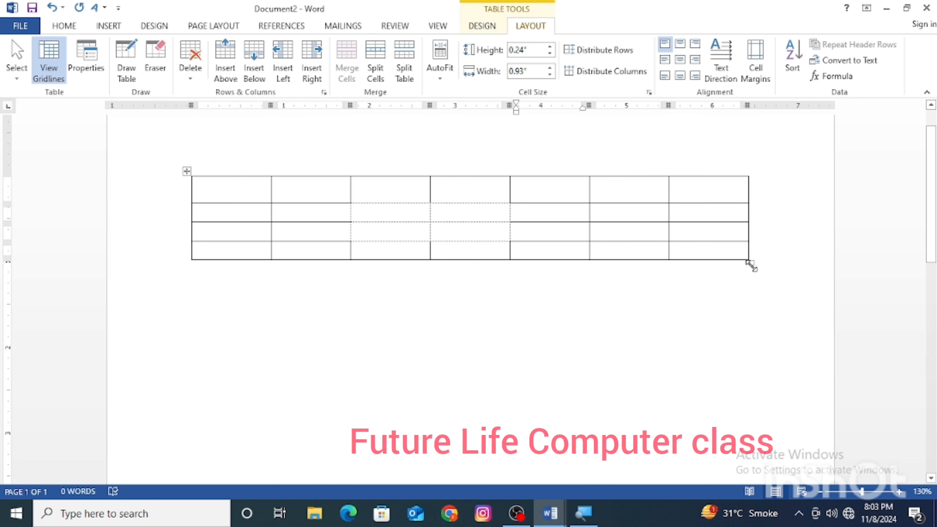
drag(751, 265, 526, 281)
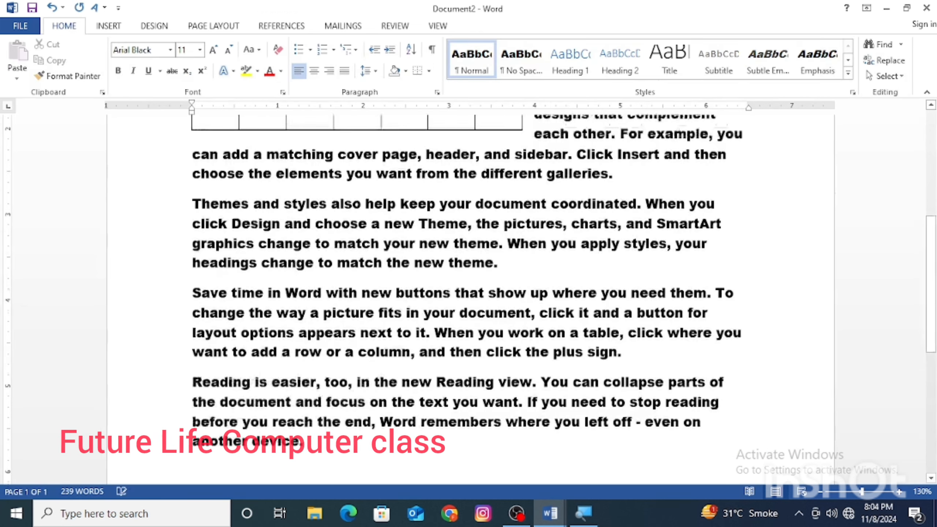
Step: Open Table Properties from a first-row cell and examine the Table, Row, Column, Cell and Alt Text settings
scroll(255, 272, up, 3)
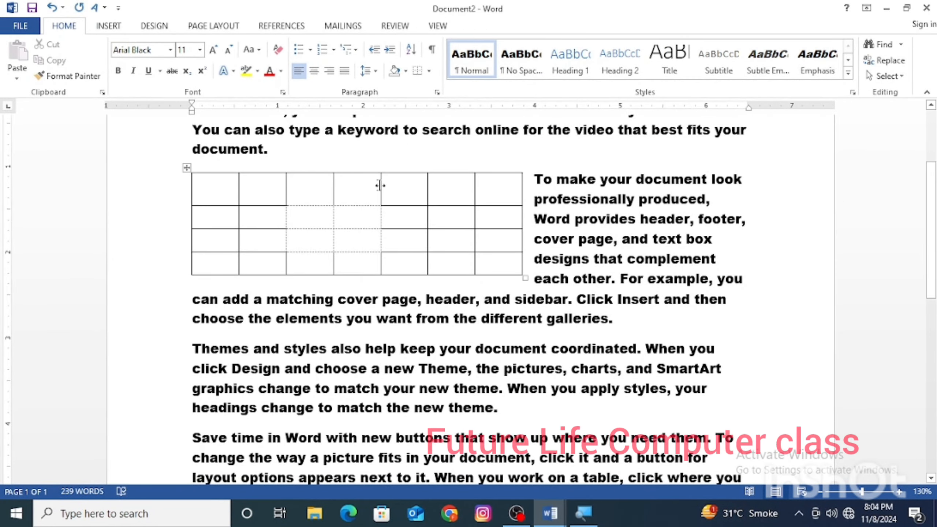
click(390, 185)
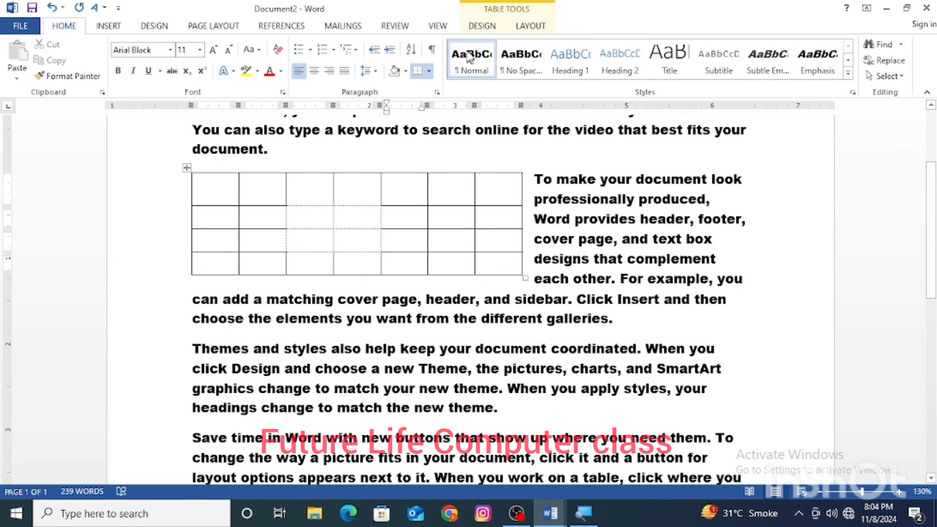
click(531, 27)
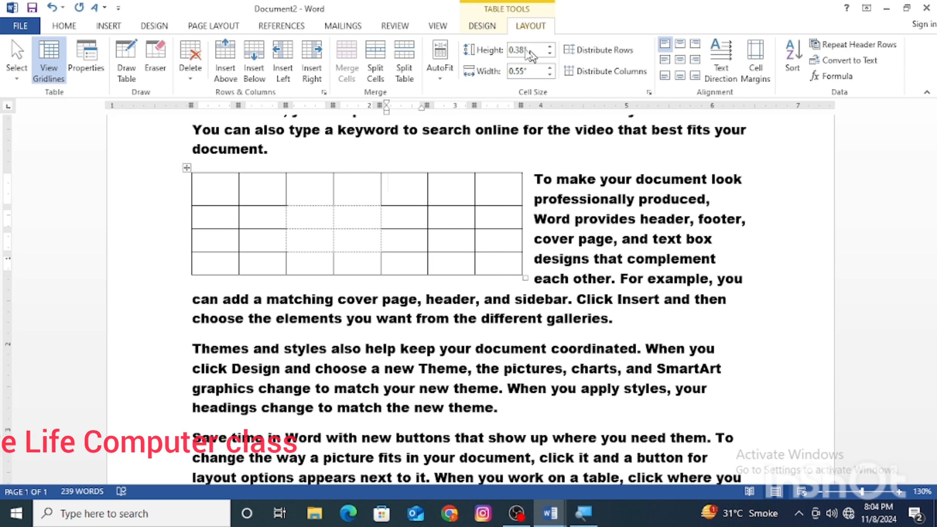
click(77, 57)
drag(502, 98, 758, 68)
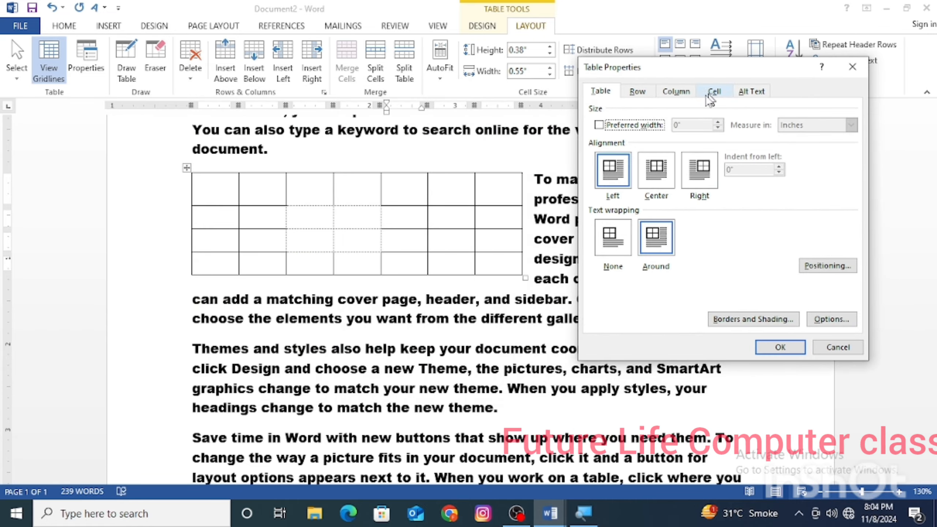
click(601, 92)
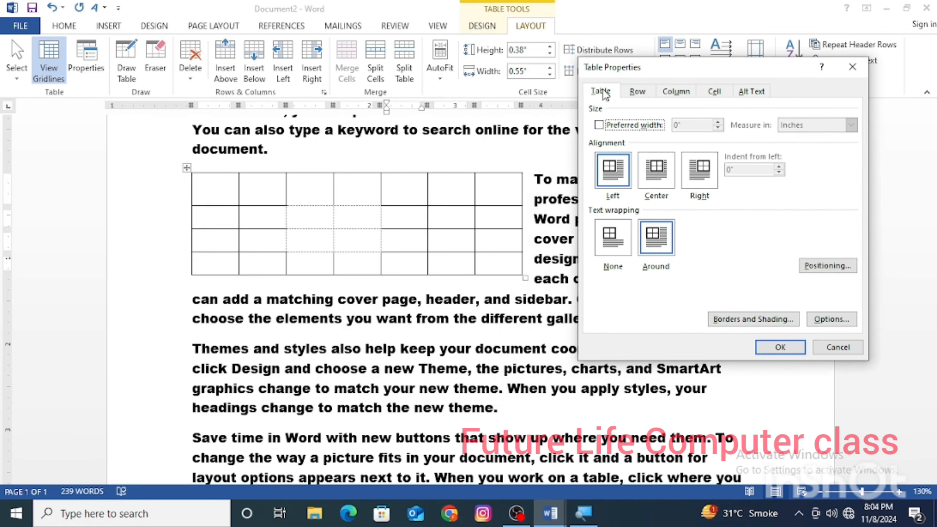
click(647, 96)
click(675, 92)
click(715, 93)
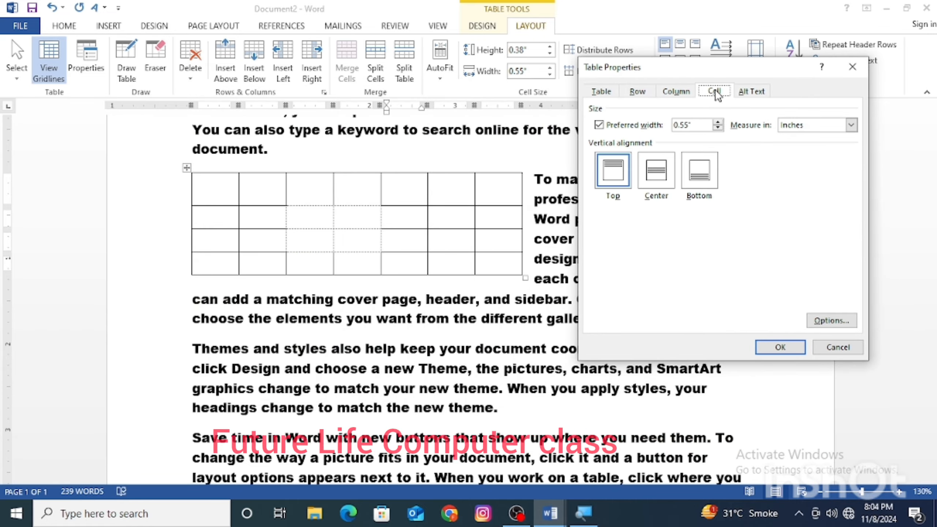
click(753, 92)
click(601, 93)
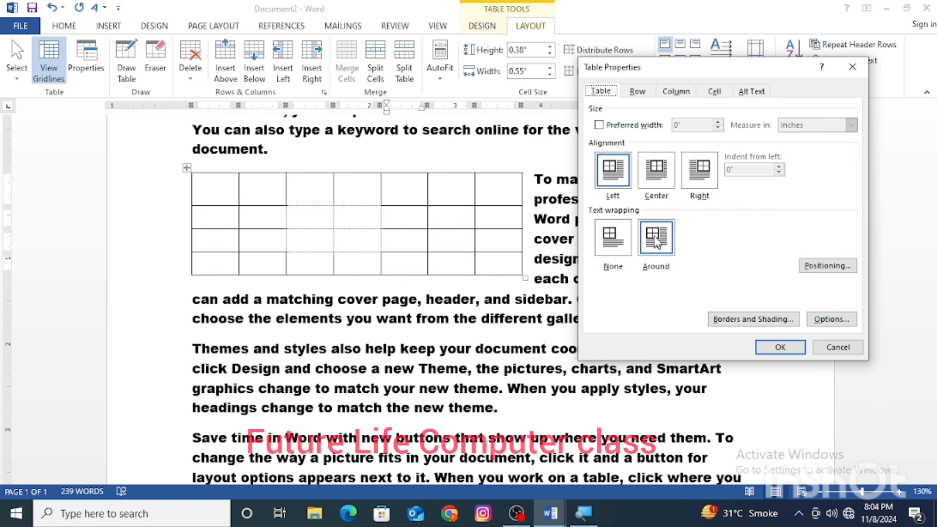
Step: Set the table's text wrapping to None and apply it
click(613, 237)
click(780, 347)
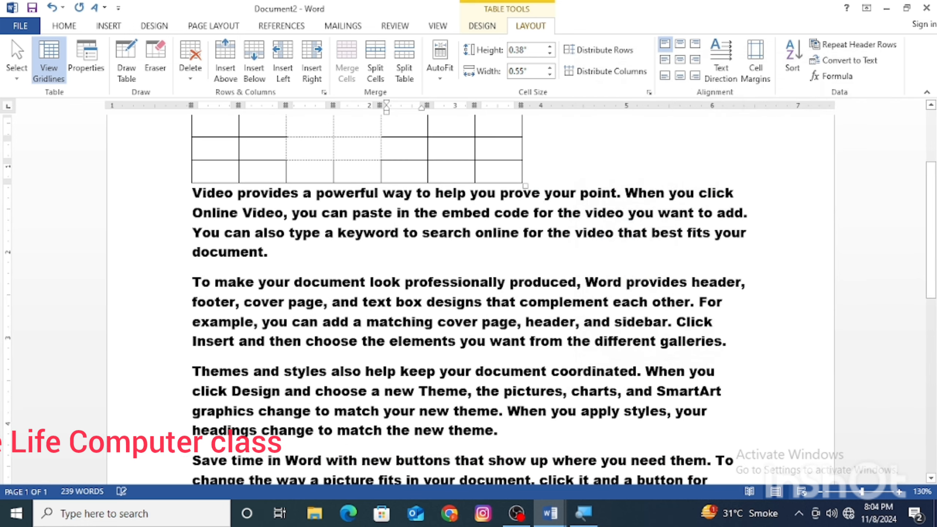
scroll(548, 224, up, 3)
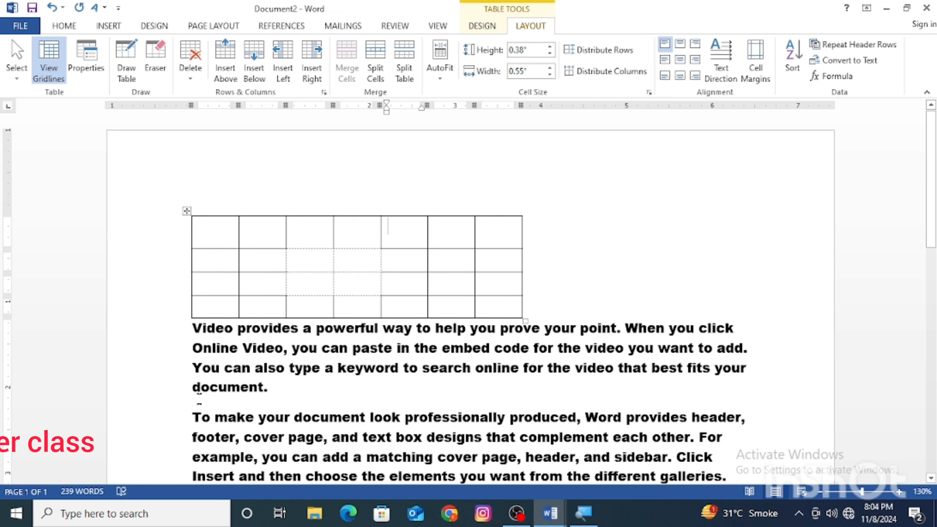
Step: In Table Properties, set the table's text wrapping to Around and its alignment to Center
click(86, 61)
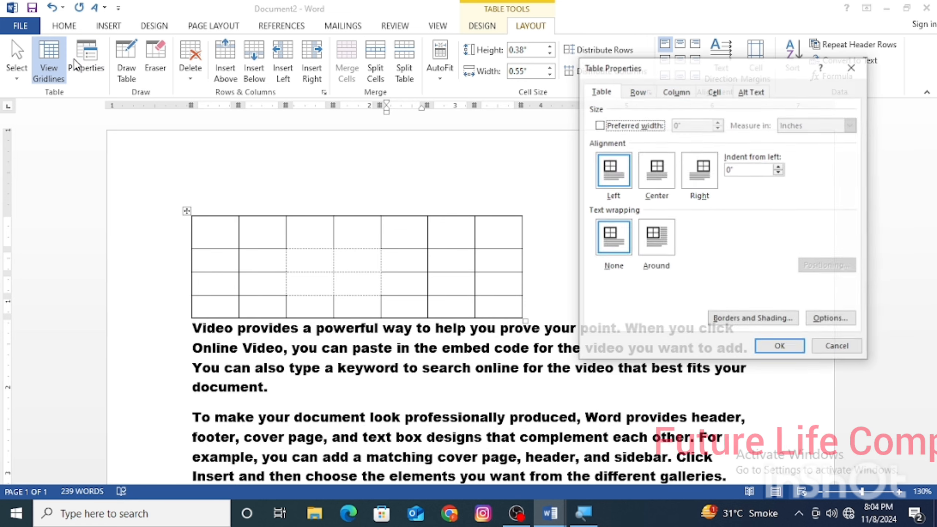
click(666, 244)
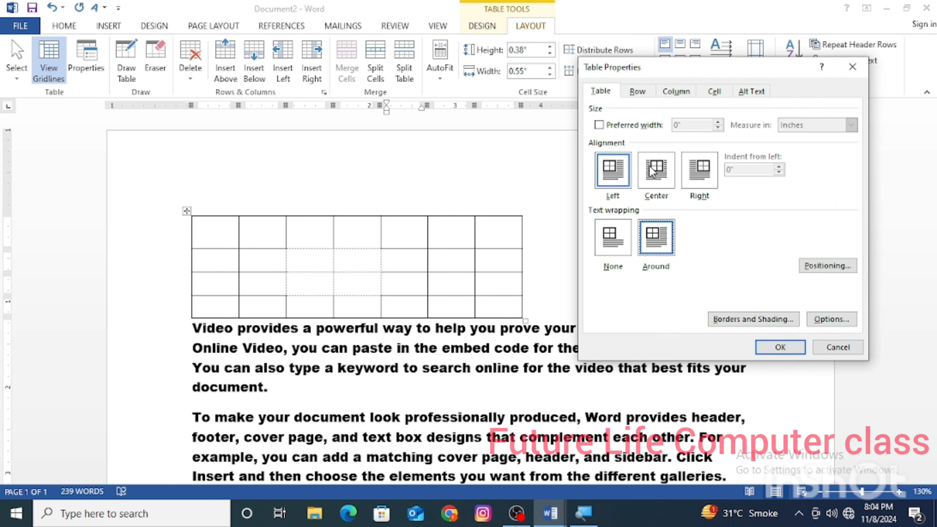
click(653, 172)
click(779, 346)
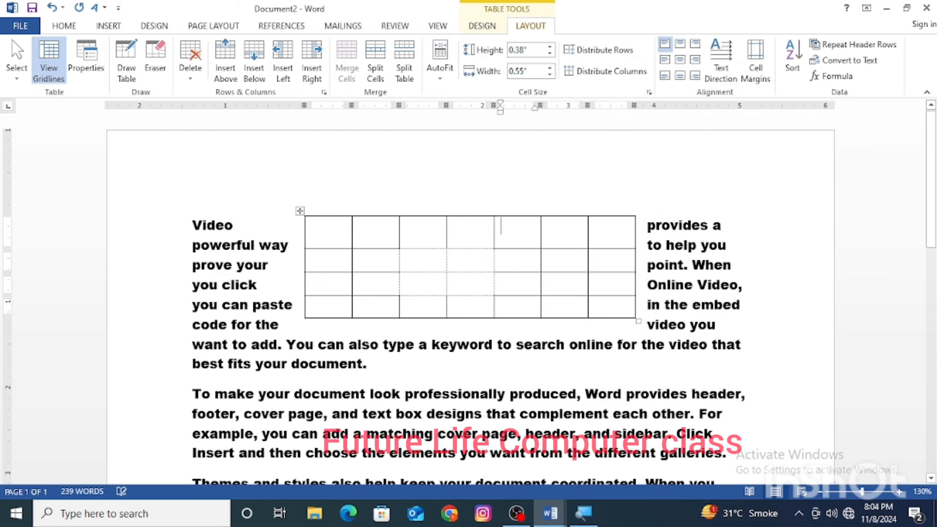
Step: Move the table down so that it sits within the second paragraph
scroll(778, 343, down, 5)
scroll(469, 295, up, 3)
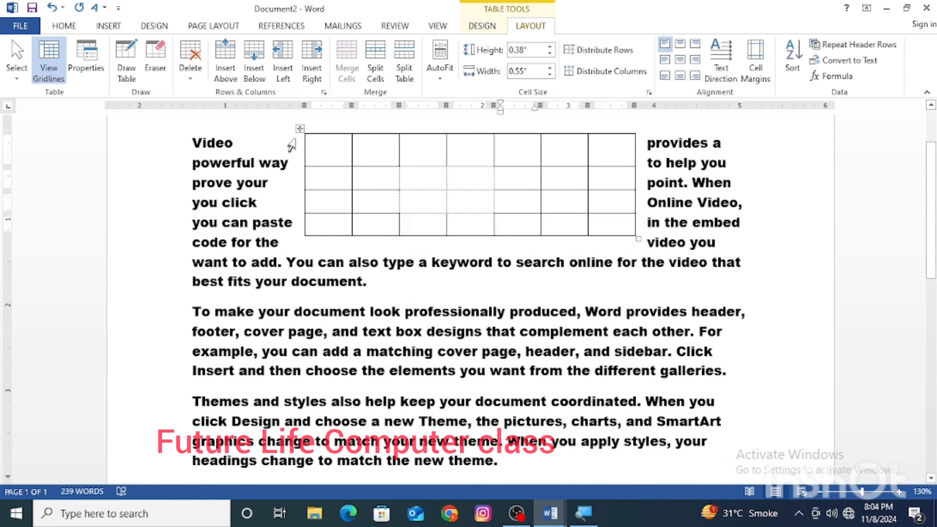
drag(299, 128, 299, 252)
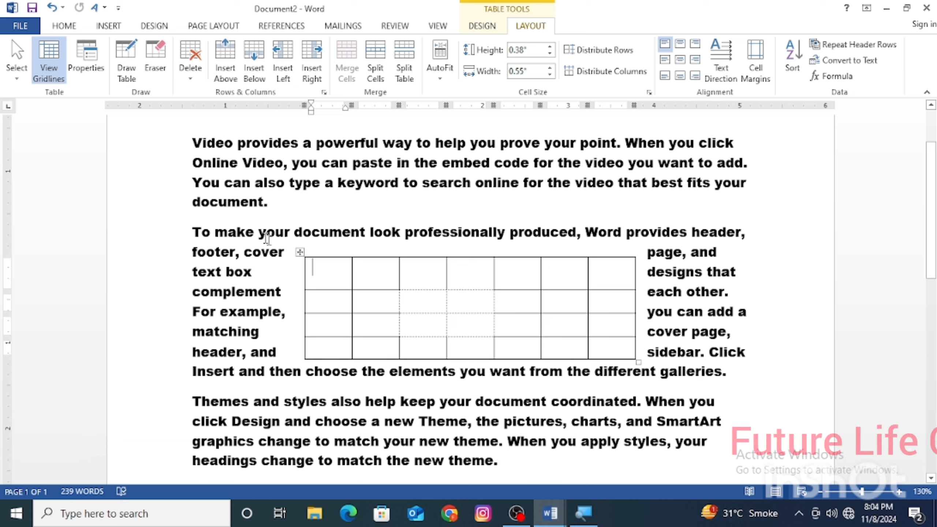
Step: Examine the Row, Column and Cell settings in Table Properties and cancel the dialog
click(86, 59)
click(637, 91)
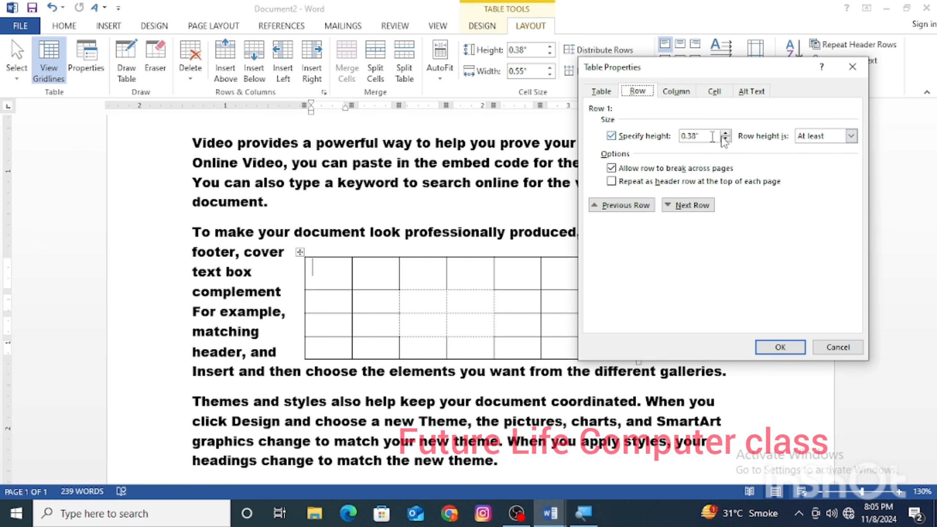
click(676, 97)
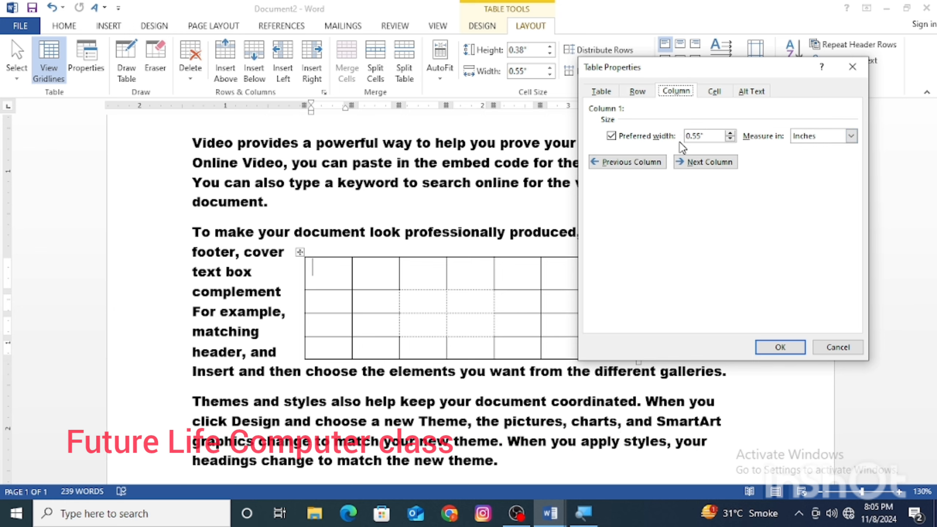
click(712, 92)
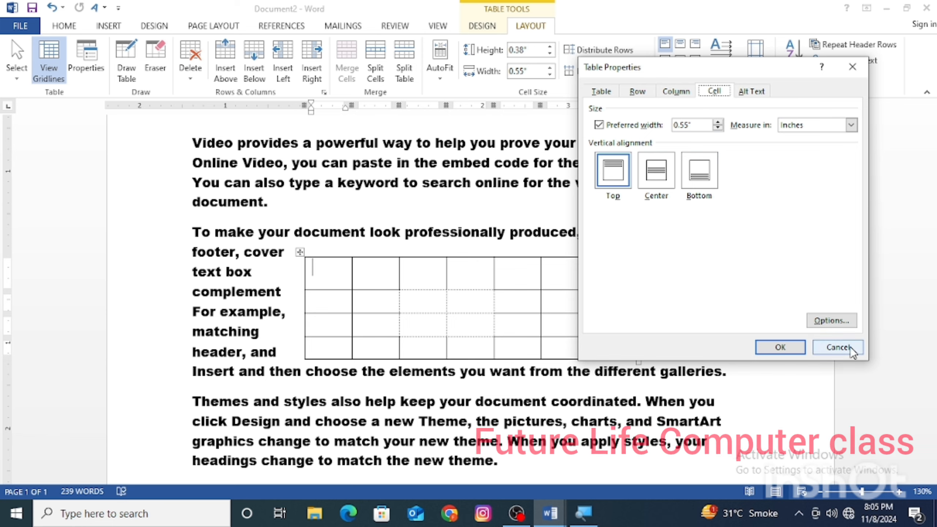
click(837, 348)
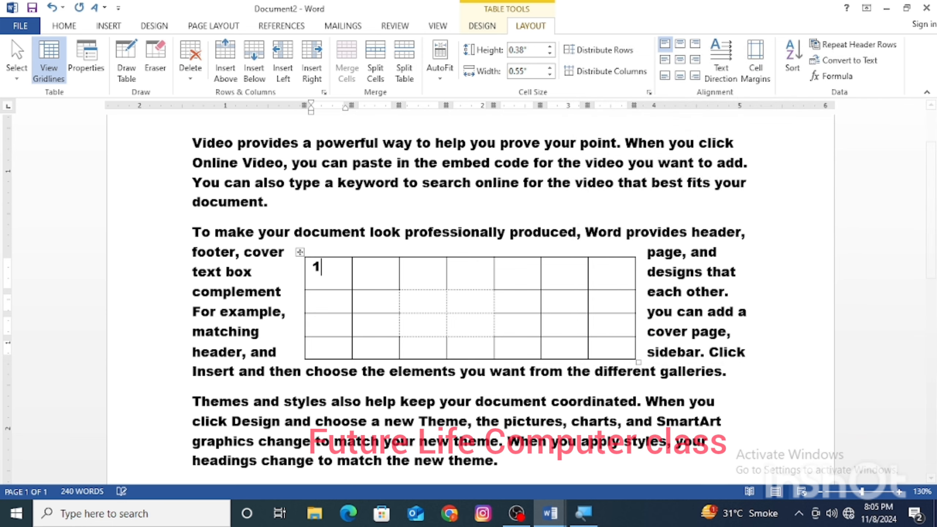
Step: Enter 1 in the table's first cell and set that cell's vertical alignment to Center in Table Properties
text(1)
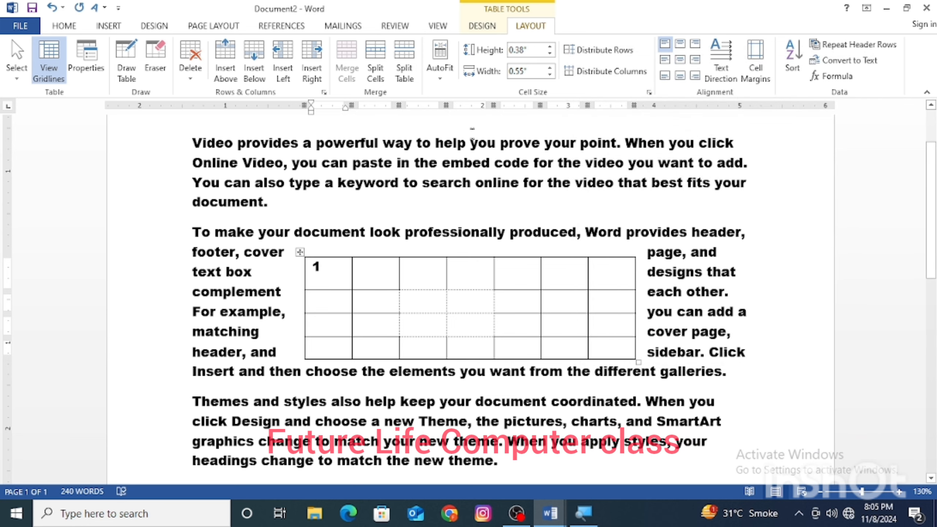
click(97, 57)
drag(447, 105, 625, 95)
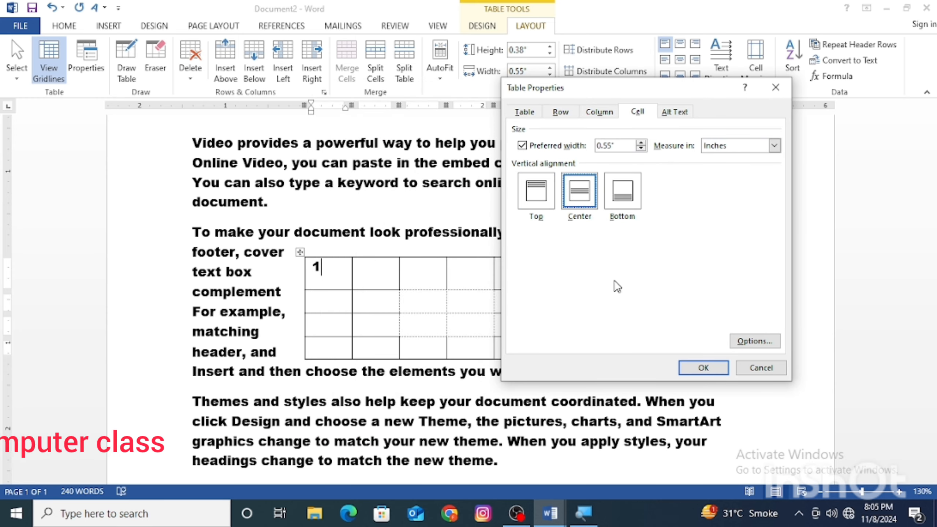
click(703, 368)
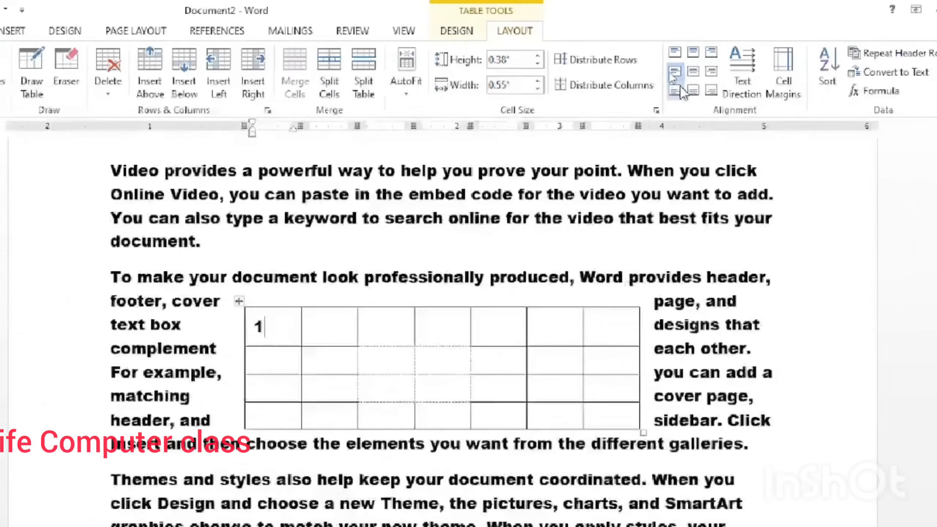
Step: Try different alignments for the 1 in the first cell, including top left, and finish with bottom center
click(690, 91)
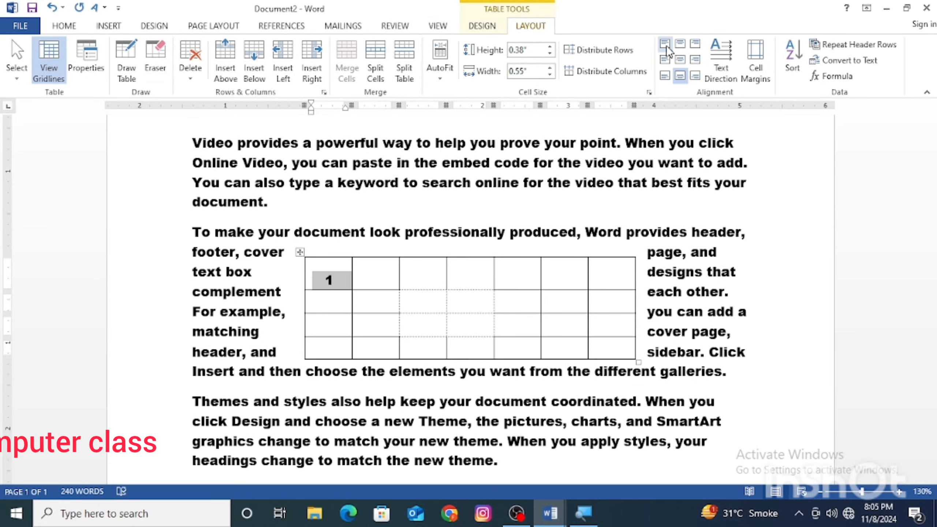
click(666, 45)
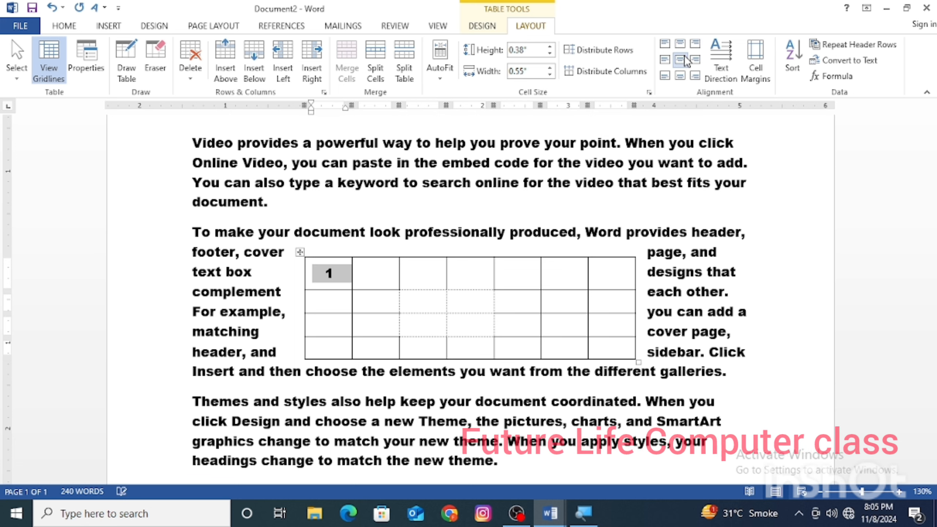
click(681, 77)
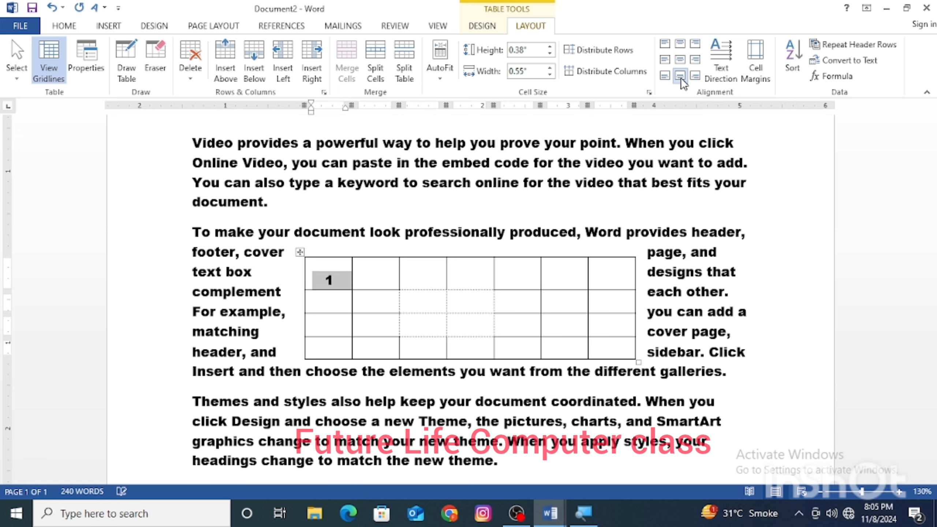
Step: Set the alignment of the table's first cell to bottom left
click(664, 76)
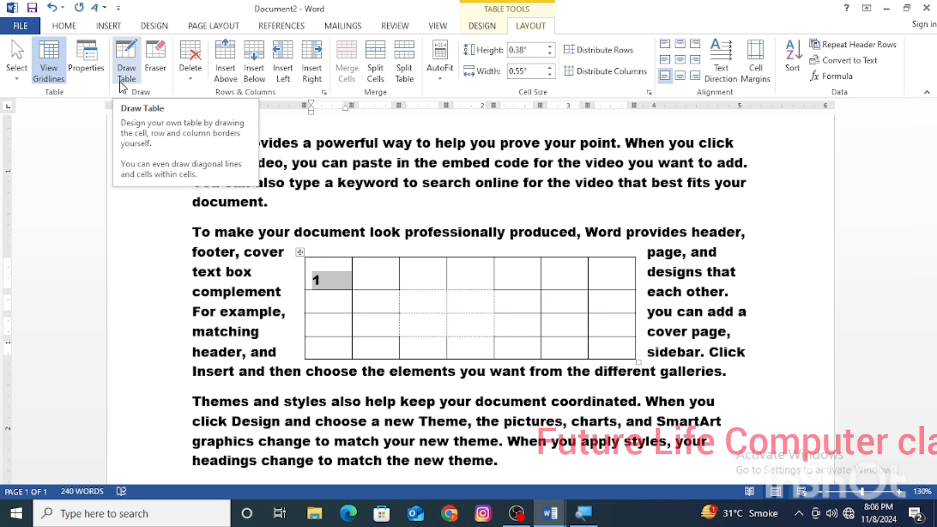
Step: Draw dividing lines inside the fifth cell of the first row with Draw Table, and remove them with the Eraser
click(135, 60)
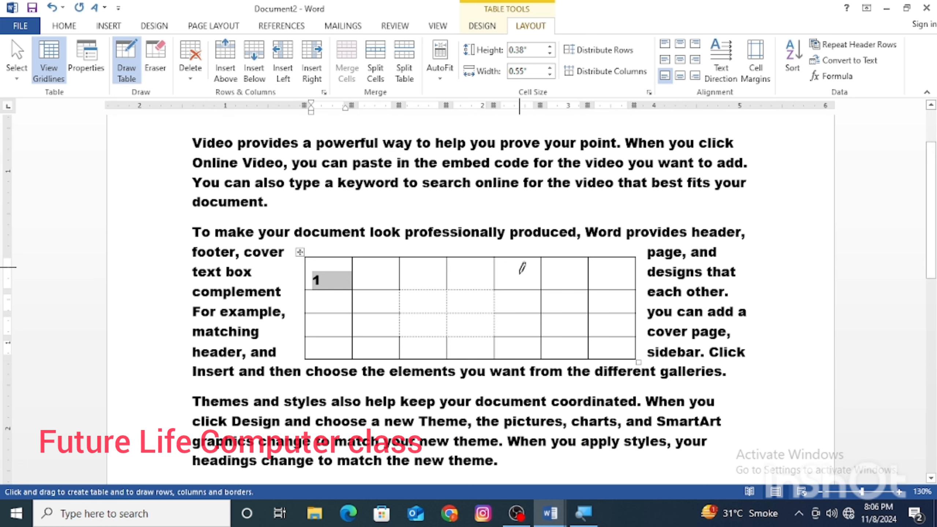
mouse_move(506, 269)
mouse_down()
mouse_move(529, 268)
mouse_move(524, 295)
mouse_up()
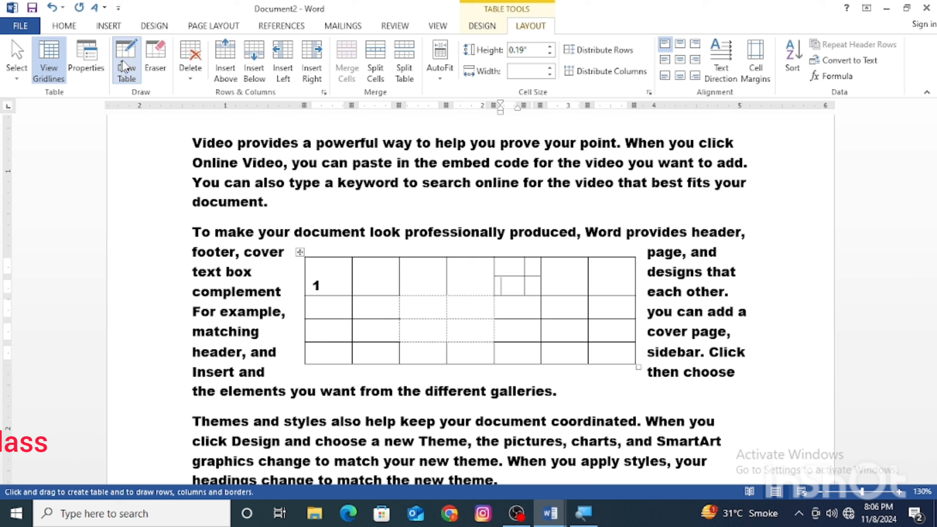
click(158, 53)
drag(496, 276, 531, 282)
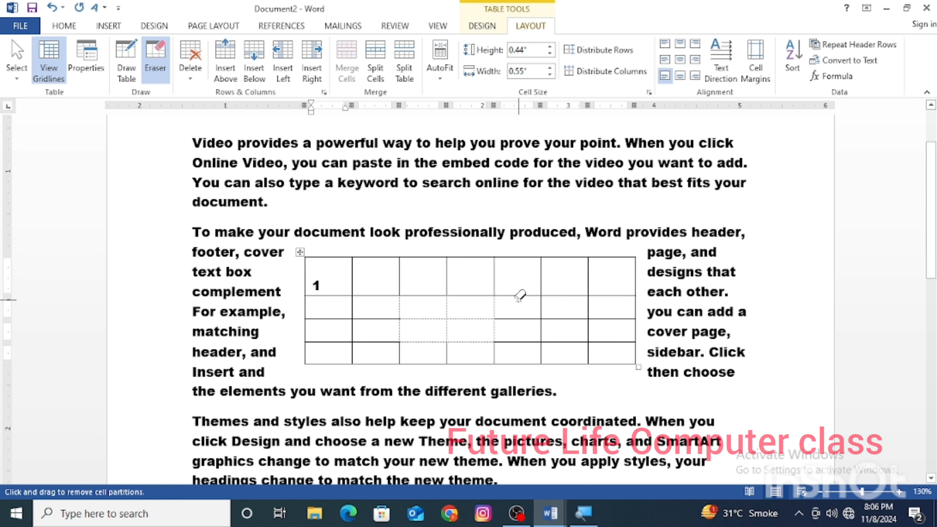
Step: Enter 2, 3 and 4 in the first-column cells below the 1
key(Down)
text(2)
key(Down)
text(3)
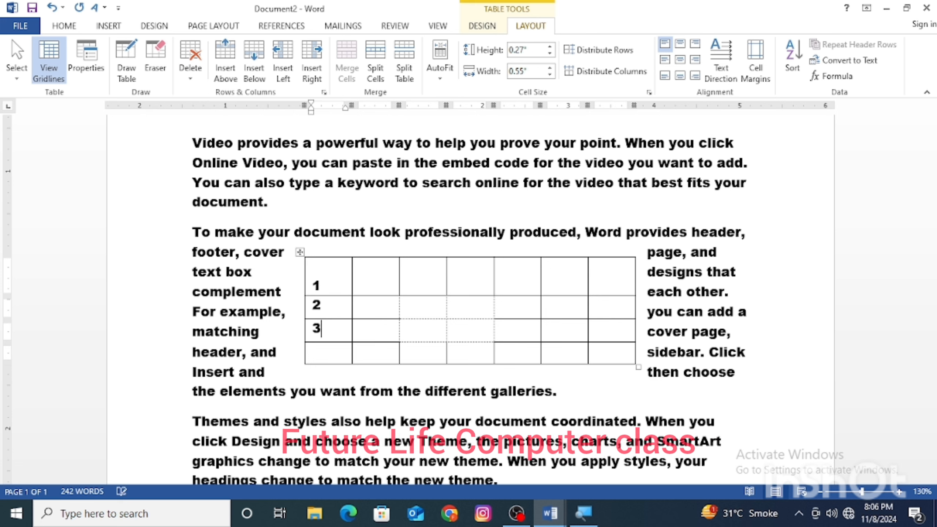
key(Down)
text(4)
Step: Fill the first row's second through fifth cells with 2, 3, 4 and 5
click(361, 271)
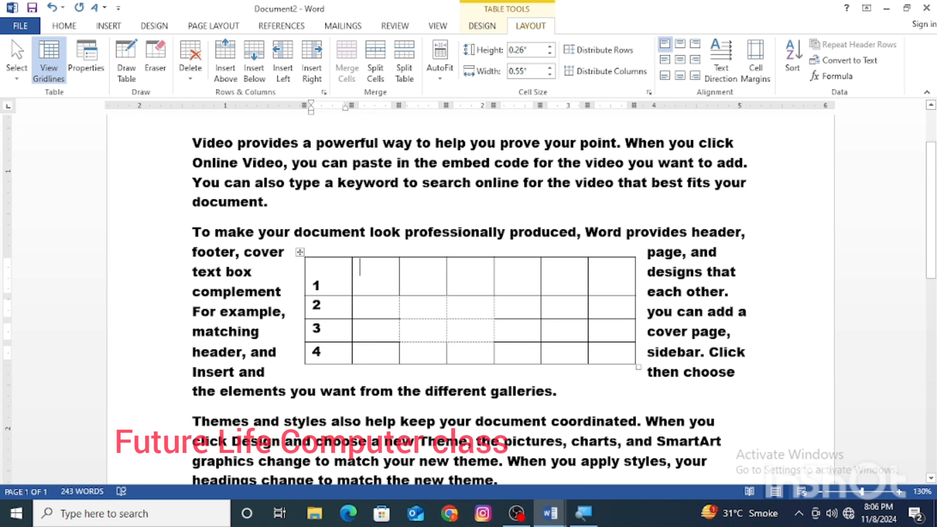
text(2)
key(Right)
text(3)
key(Right)
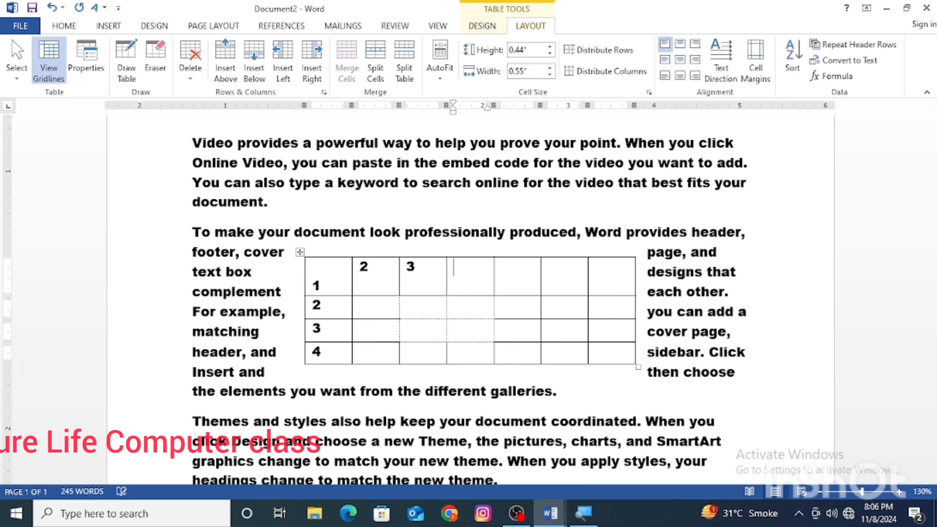
text(4)
key(Right)
click(464, 271)
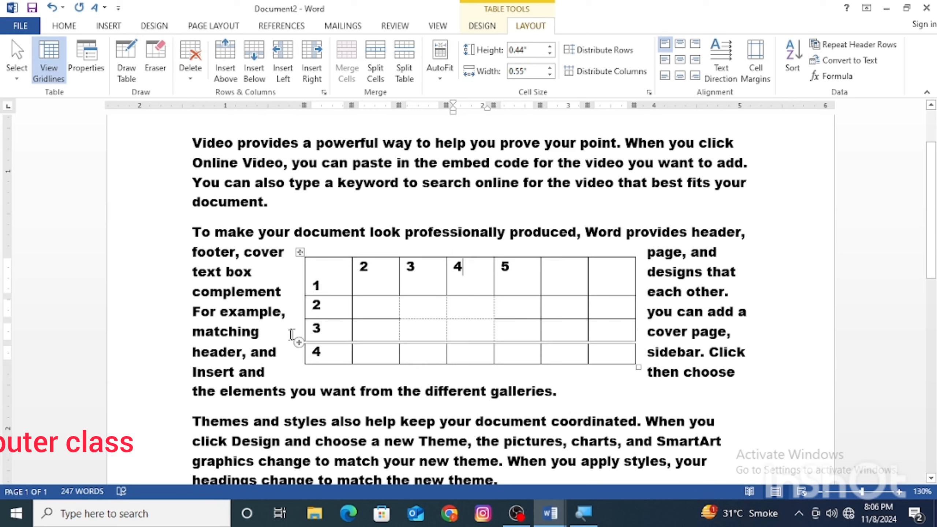
Step: Delete the entire table and undo the deletion
click(189, 76)
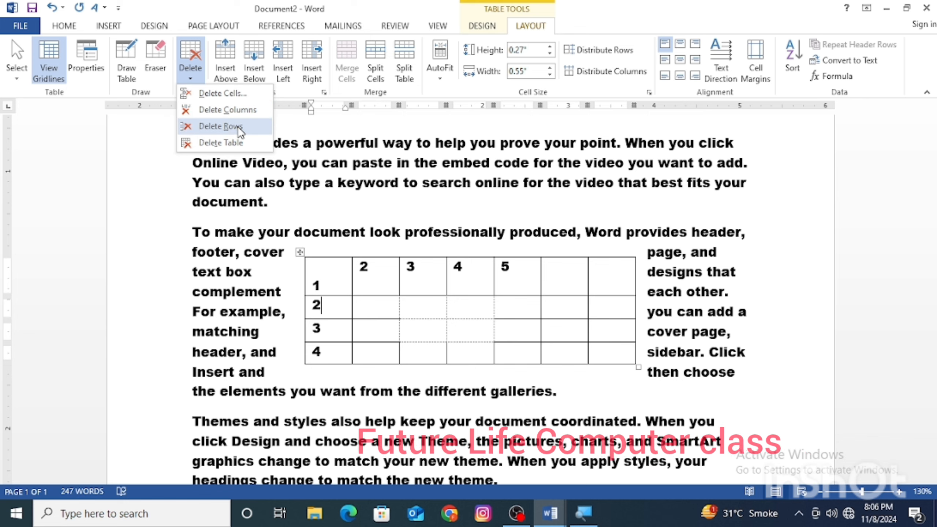
click(246, 155)
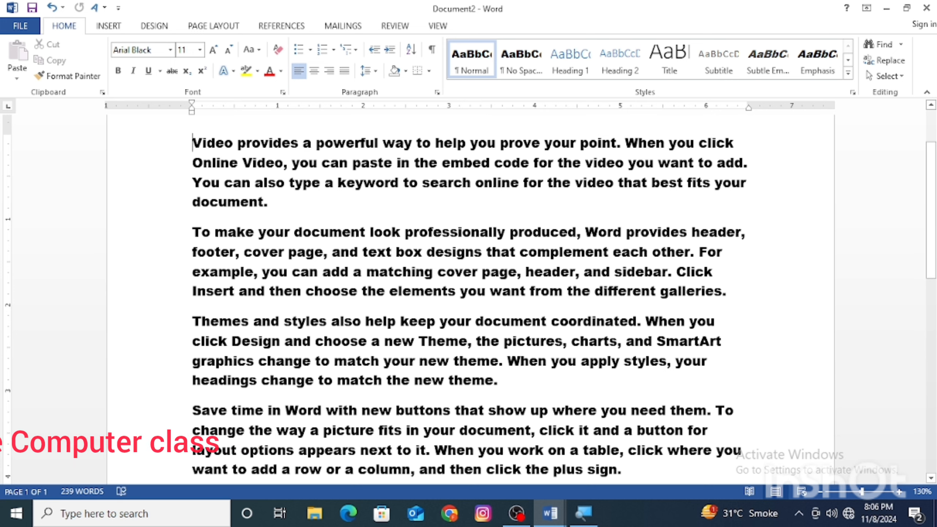
key(ctrl+z)
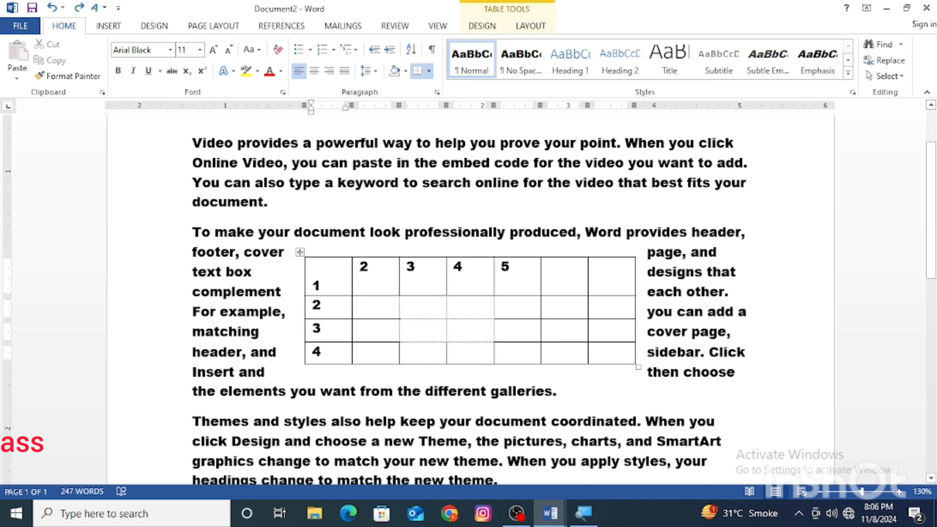
Step: Delete the table row that starts with 2
click(530, 26)
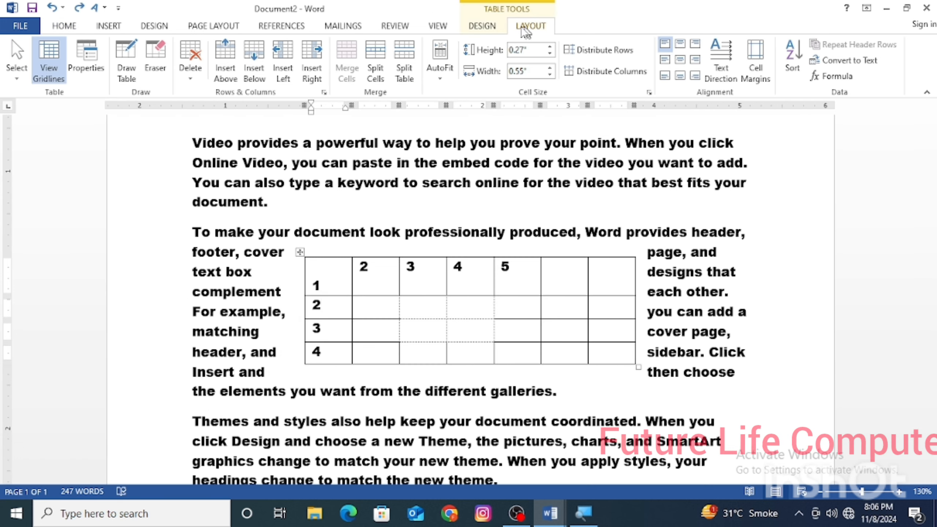
click(190, 60)
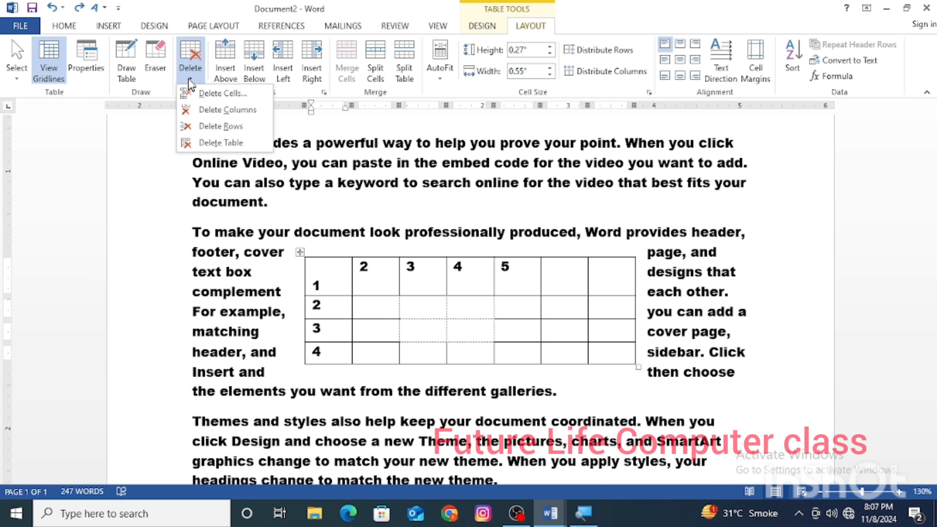
click(211, 127)
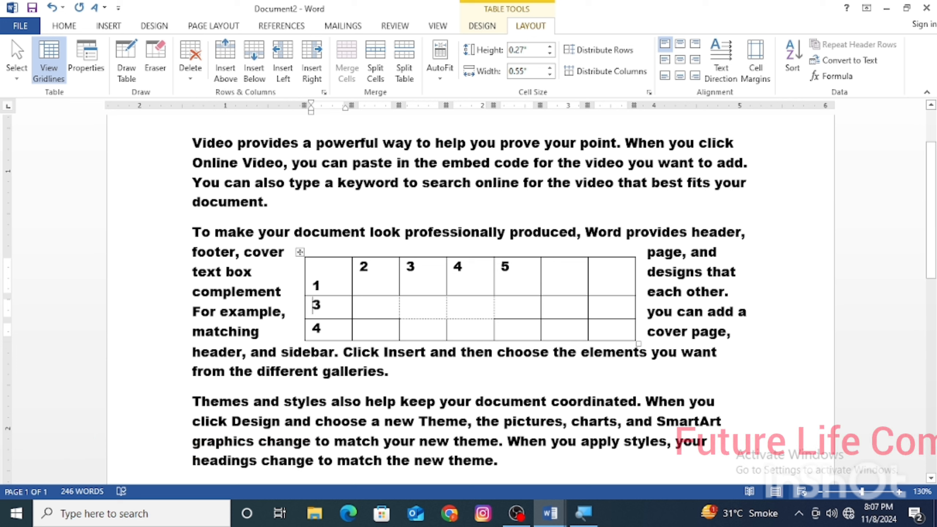
Step: Delete the table column headed 2
click(406, 306)
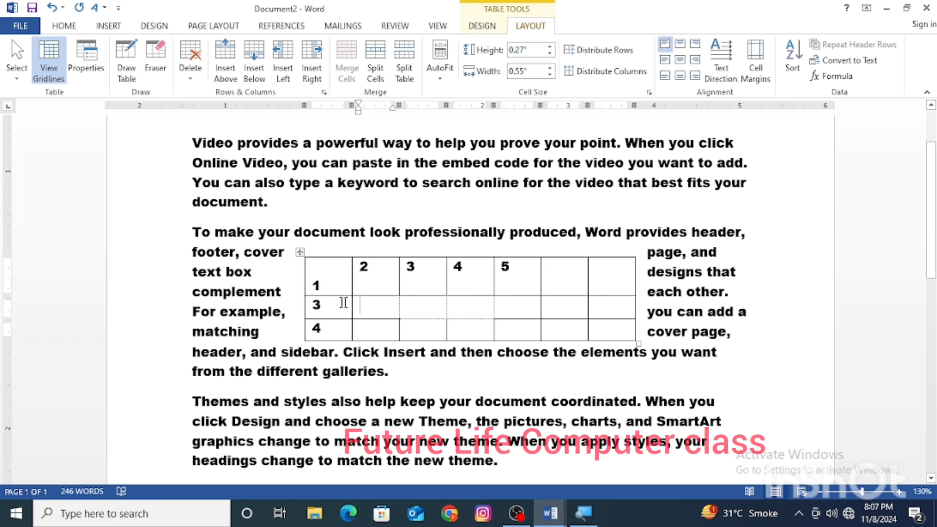
drag(360, 267, 366, 329)
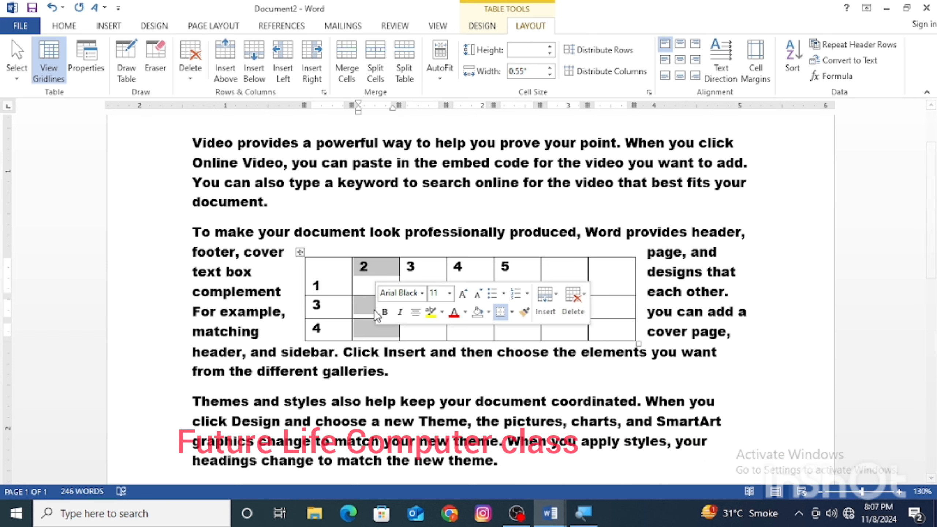
click(376, 315)
click(191, 61)
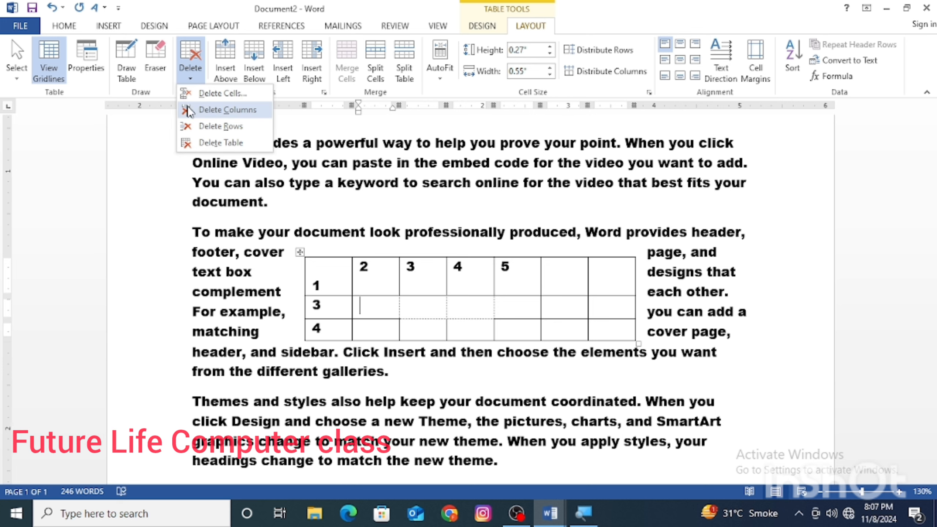
click(238, 111)
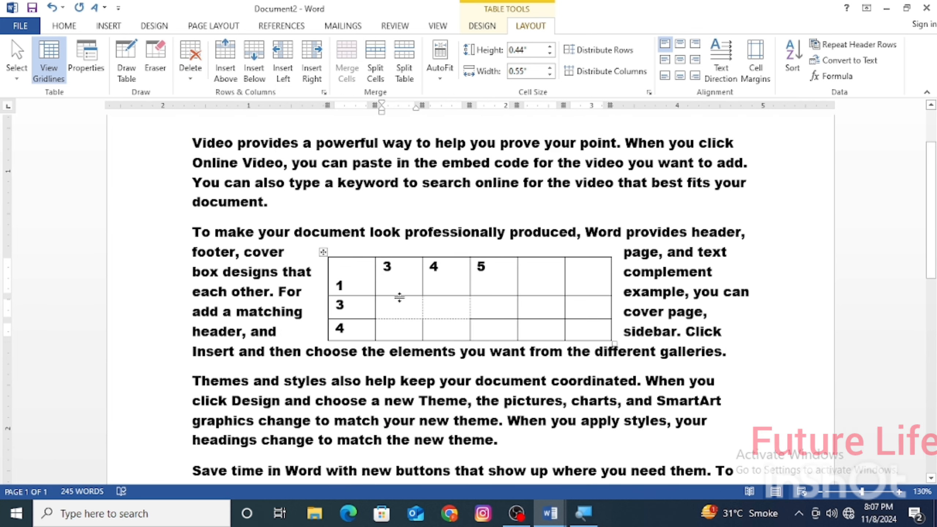
Step: Delete the last cell of the first row using the Shift cells left option
click(574, 269)
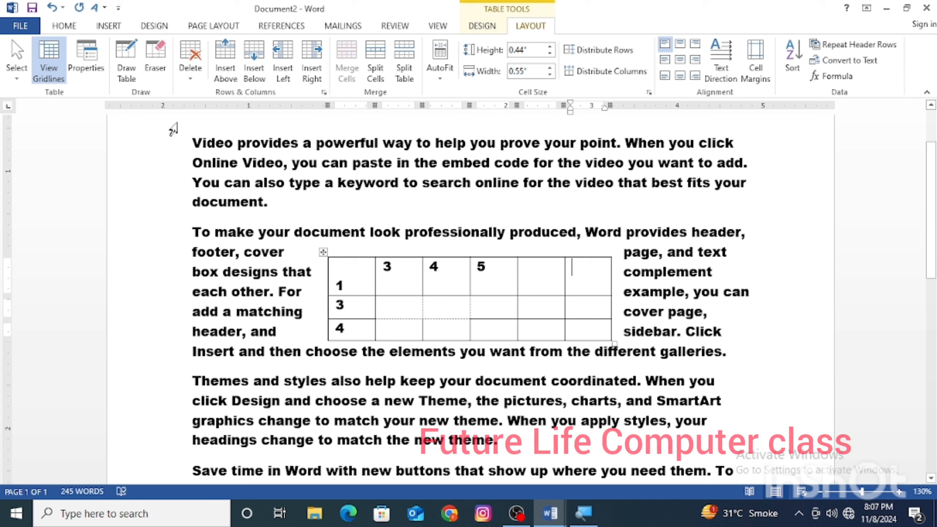
click(190, 79)
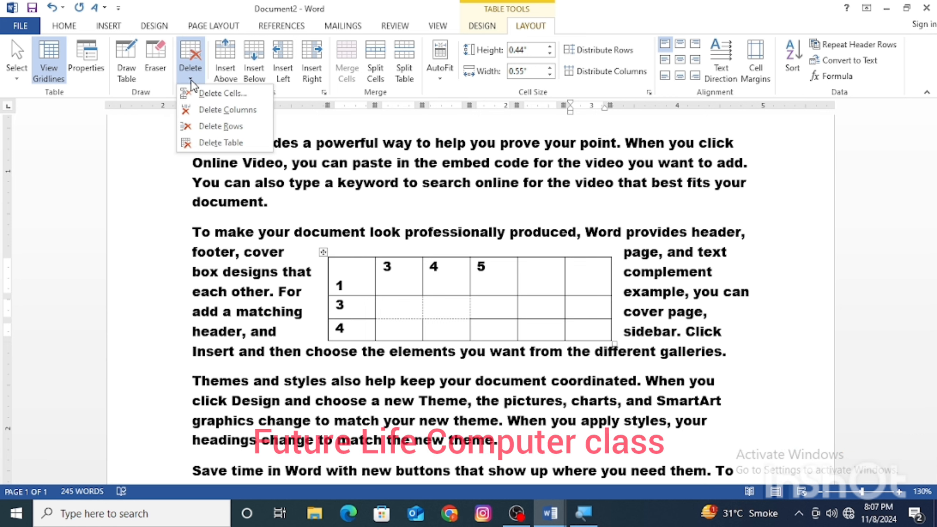
click(222, 94)
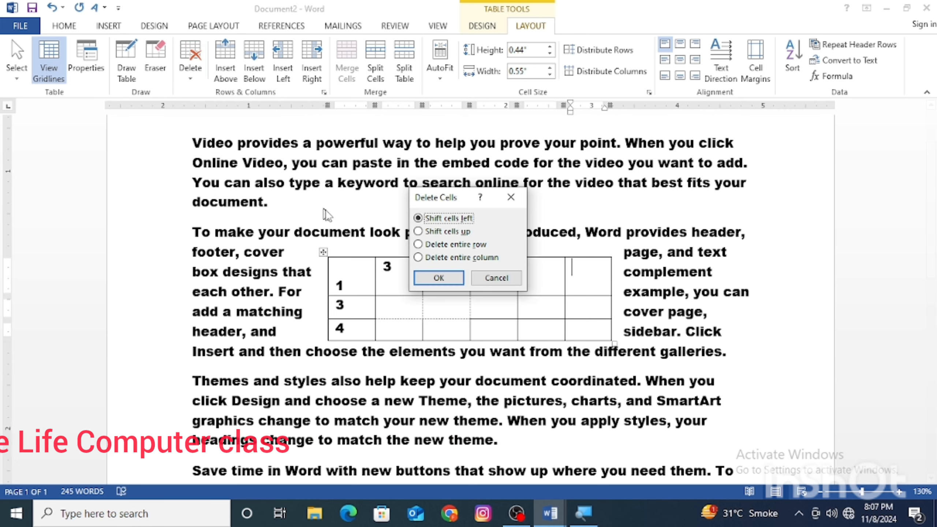
click(438, 277)
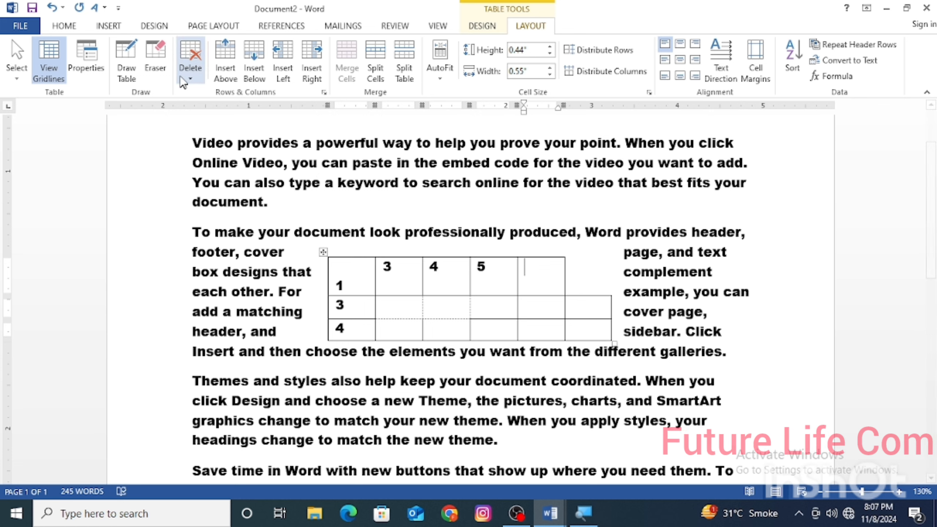
Step: Review the table deletion choices and the Delete Cells options, and cancel without deleting anything
click(191, 69)
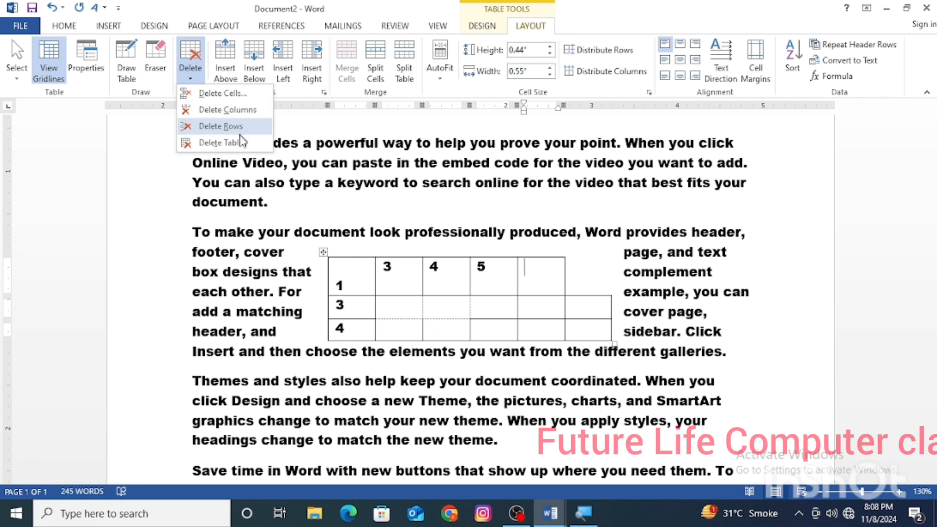
click(246, 98)
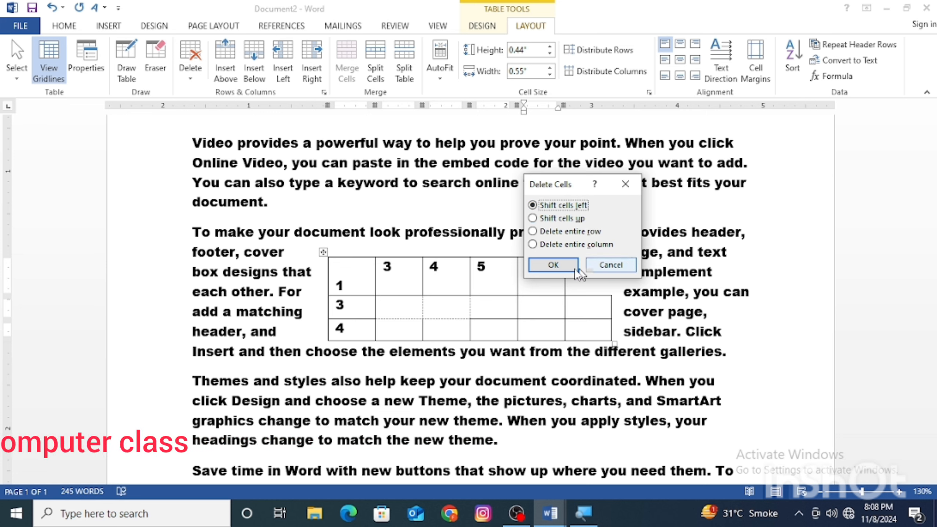
click(607, 265)
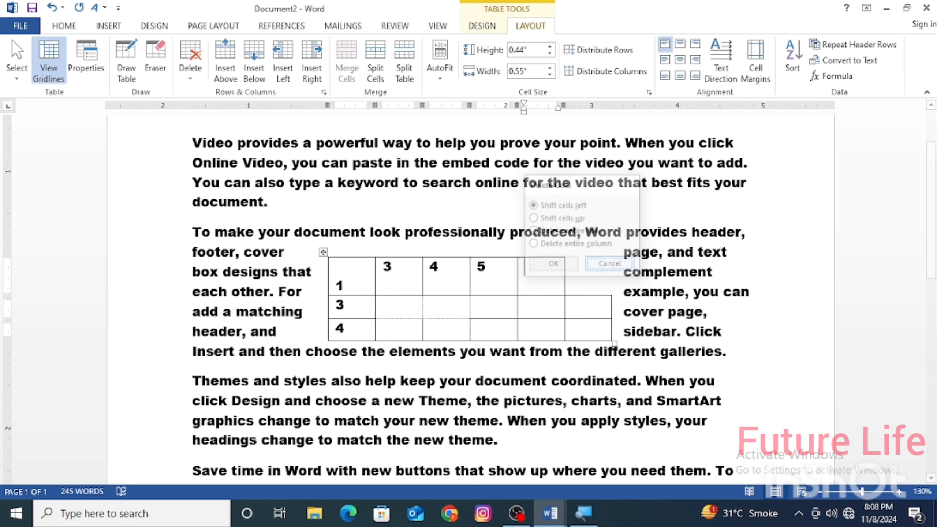
click(190, 68)
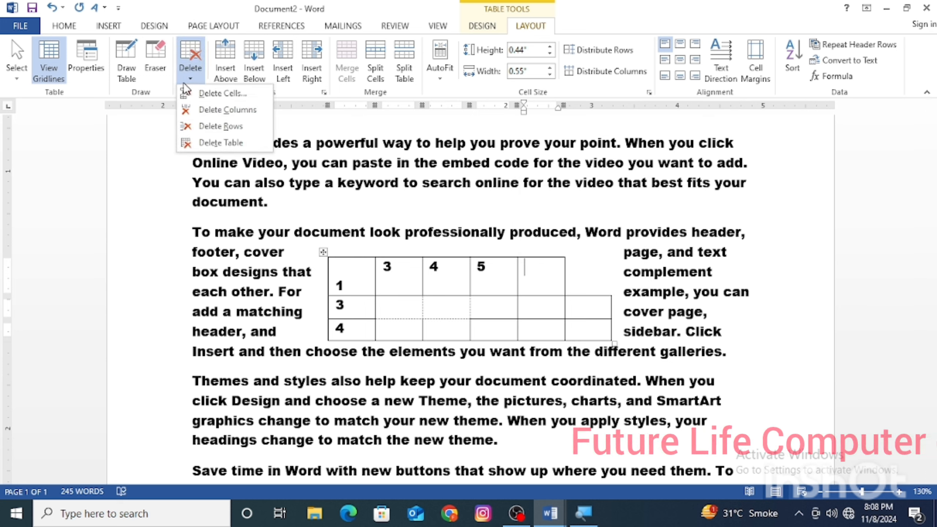
click(390, 297)
Step: Insert one empty row above and one below the row that starts with 3
click(390, 306)
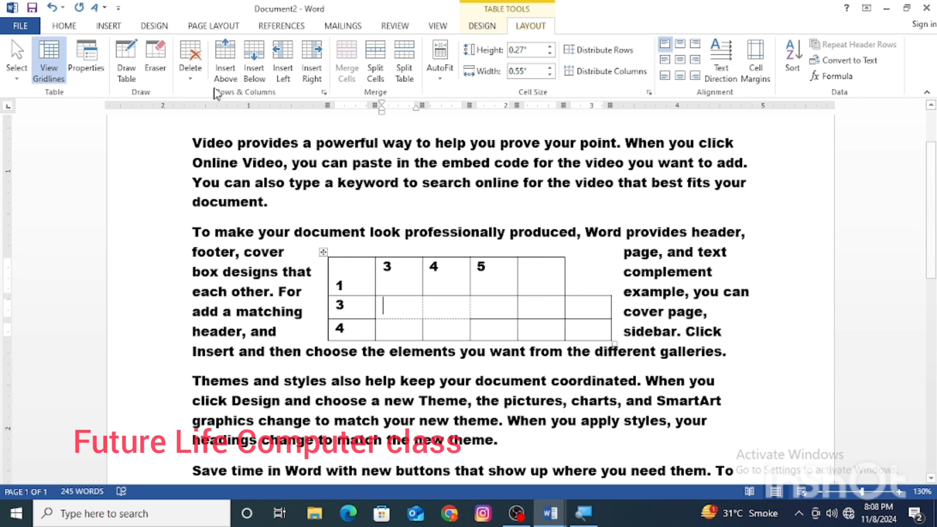
click(226, 46)
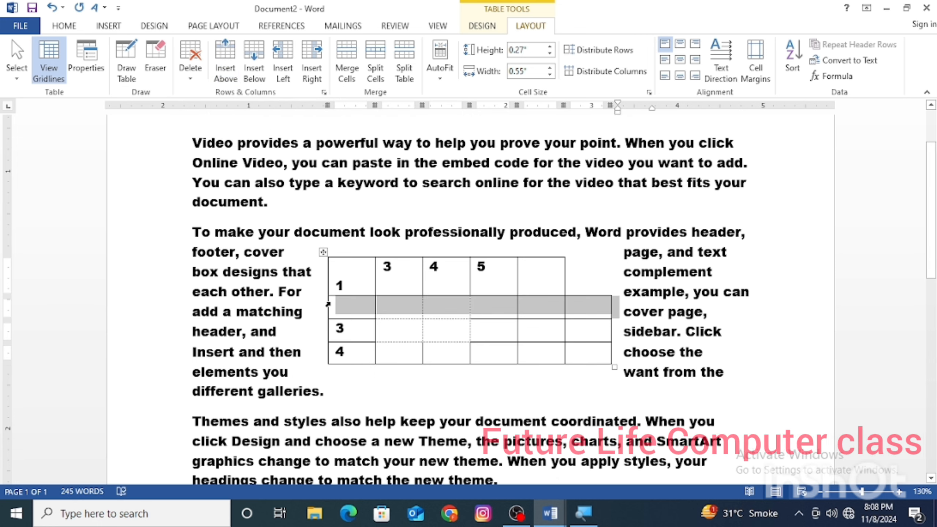
click(384, 329)
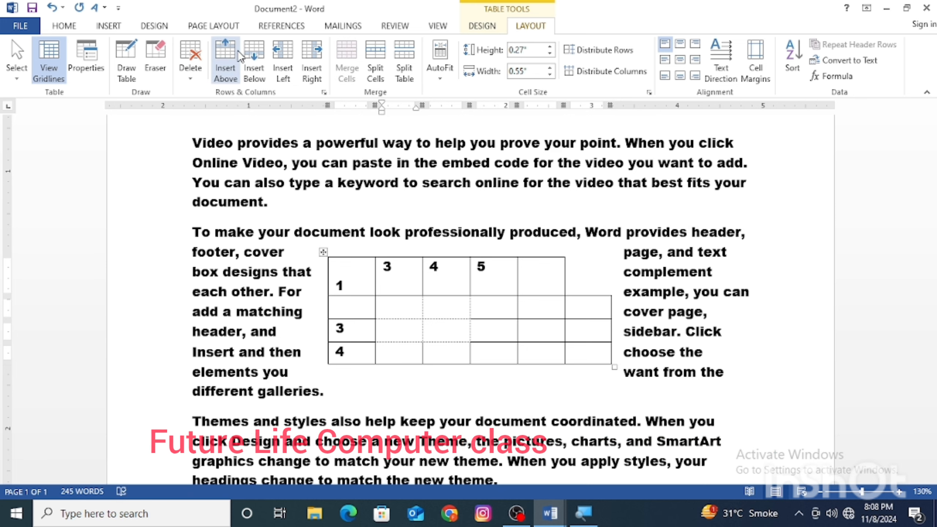
click(252, 54)
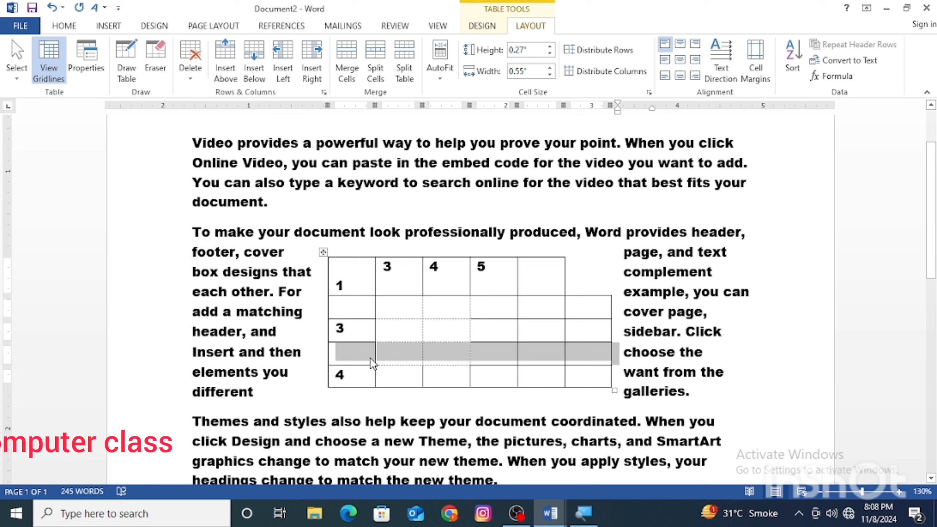
Step: Insert one empty column to the left and one to the right of the column headed 3
click(414, 303)
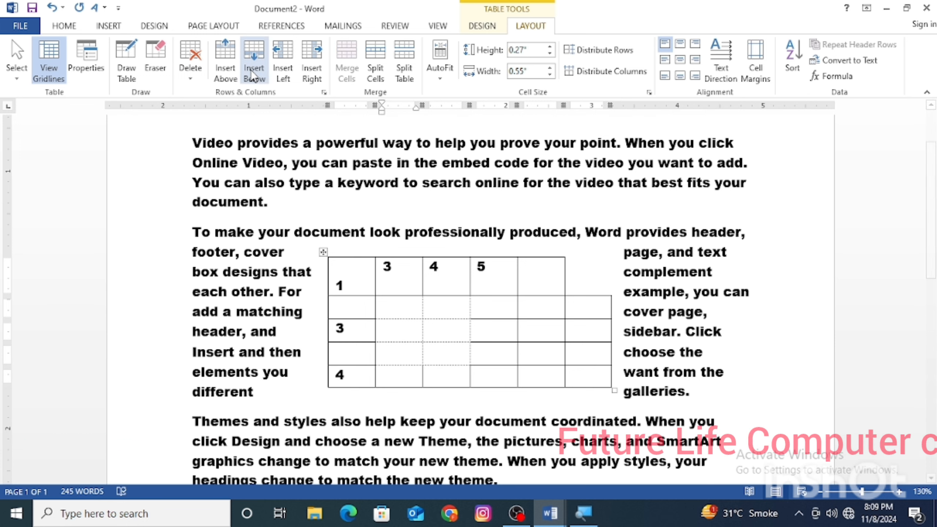
click(283, 59)
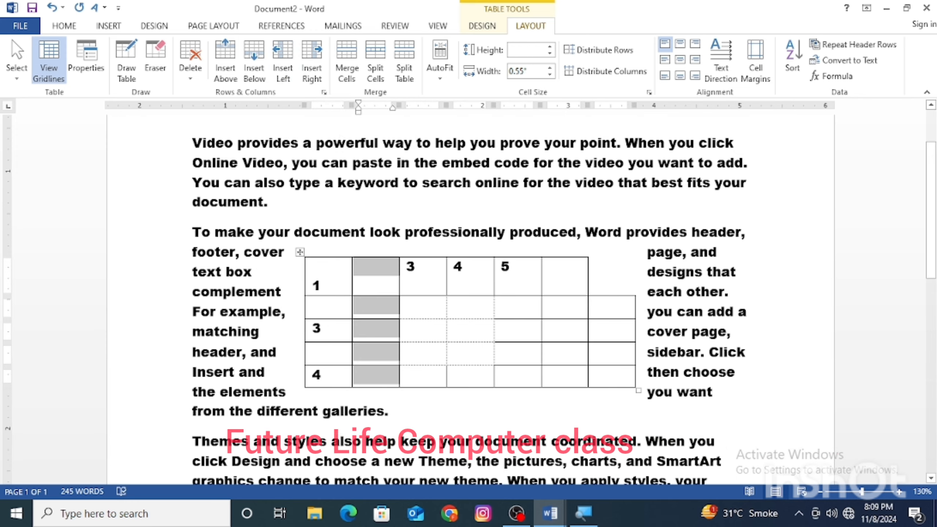
click(417, 306)
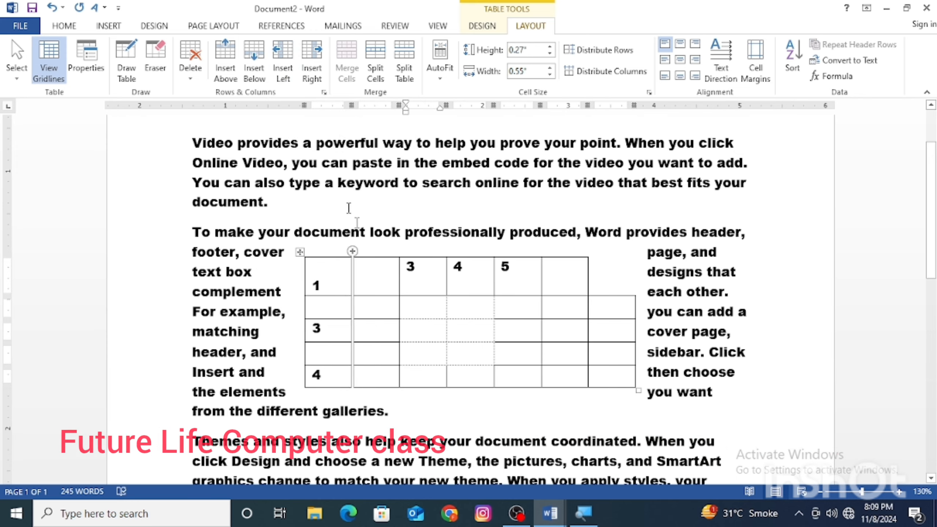
click(312, 59)
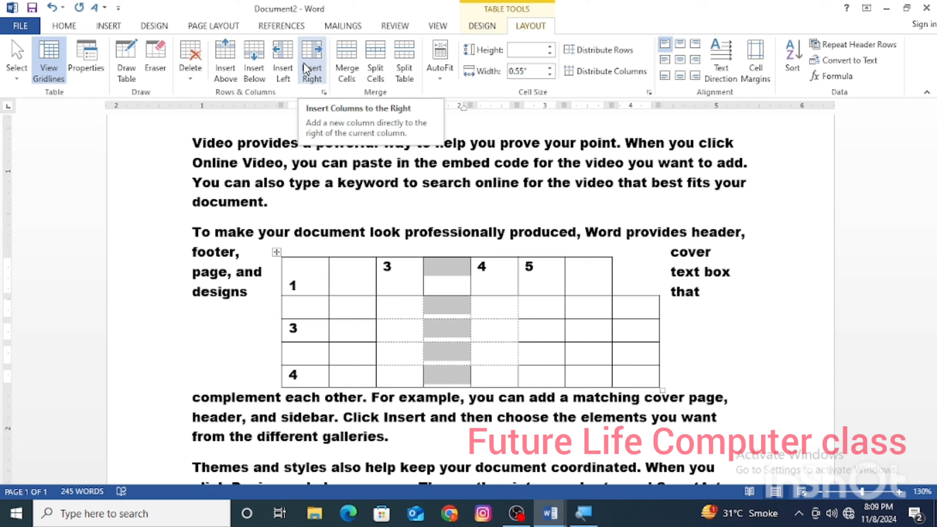
click(431, 286)
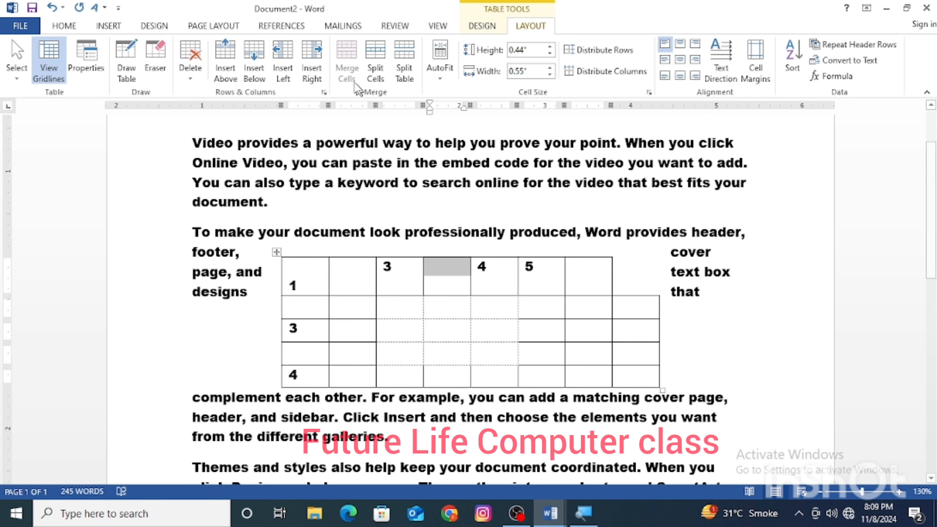